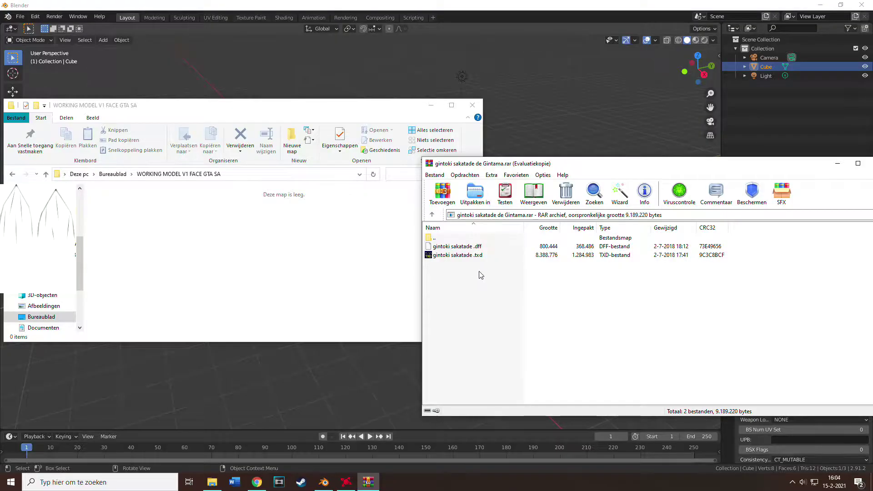
- Extract gintoki sakatade .dff and gintoki sakatade .txd from the archive into the WORKING MODEL V1 FACE GTA SA folder and close the archive
drag(484, 266, 460, 250)
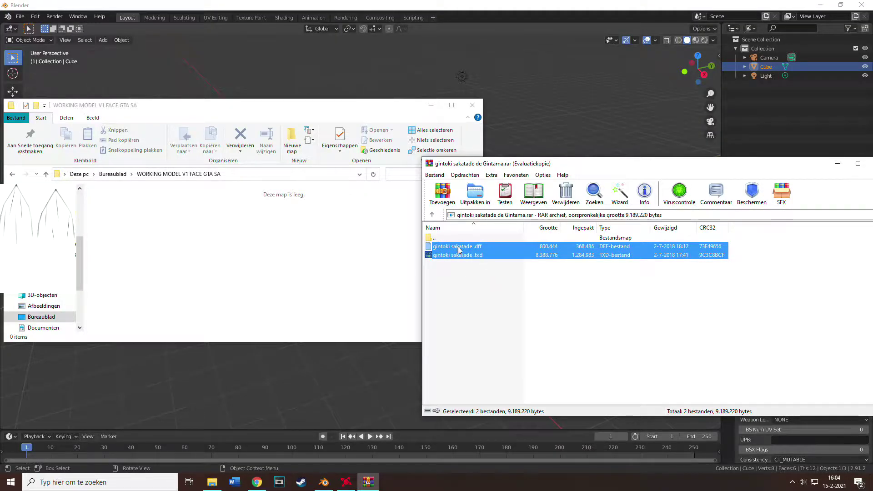
drag(479, 253, 275, 238)
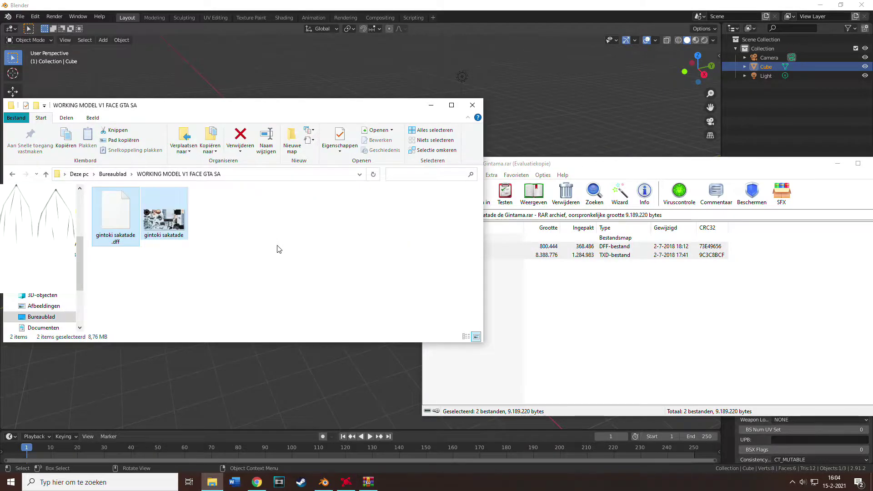
click(234, 265)
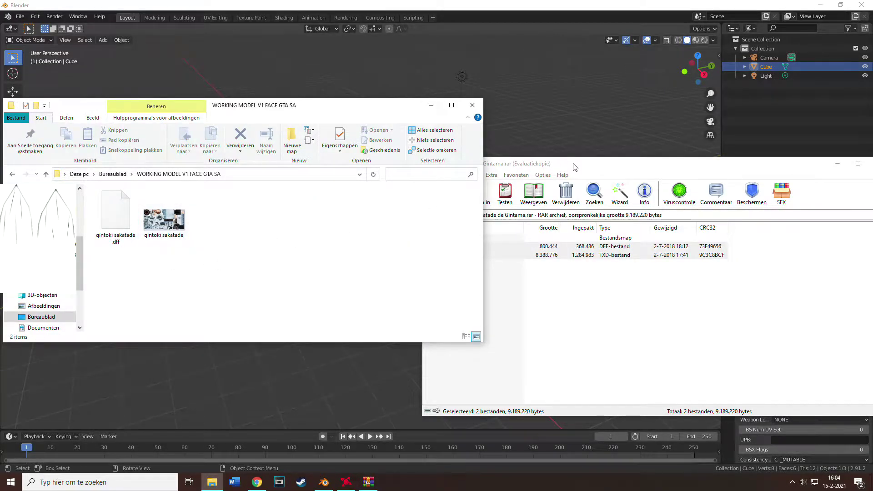
drag(623, 165, 576, 185)
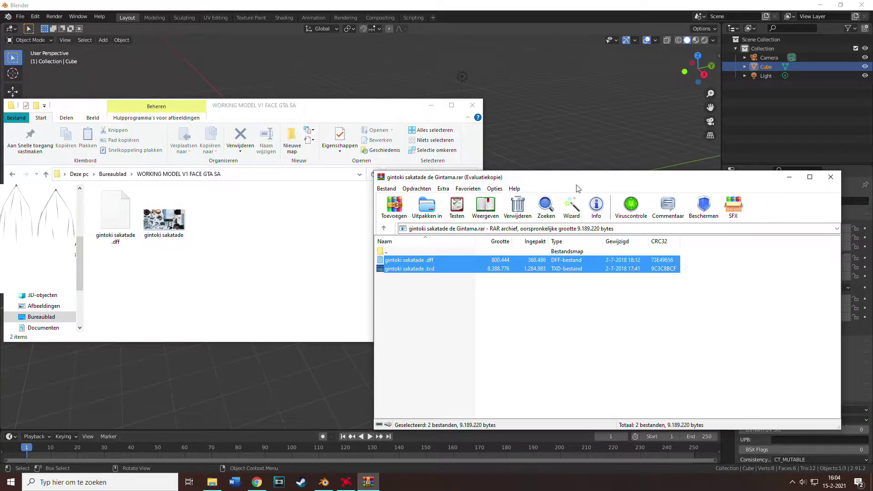
click(831, 176)
- View the textures in gintoki sakatade .txd with Magic.TXD and close the viewer
click(162, 241)
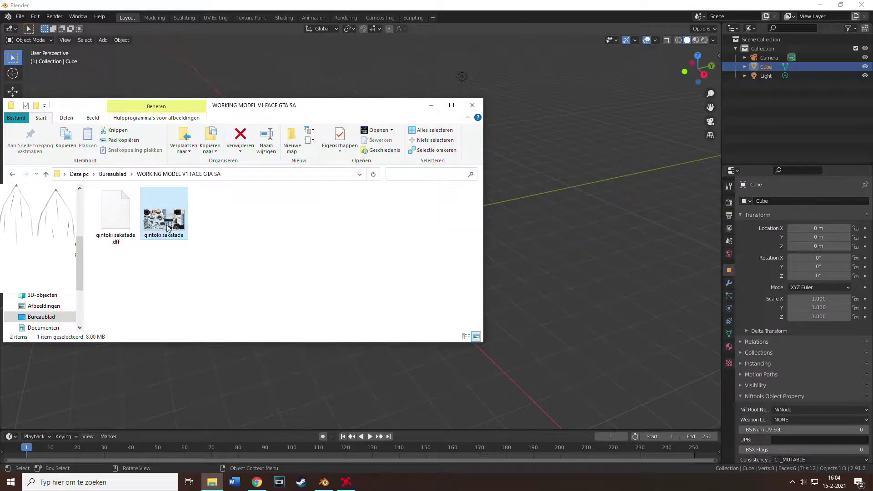
drag(256, 113, 746, 201)
click(602, 313)
click(666, 314)
double_click(666, 314)
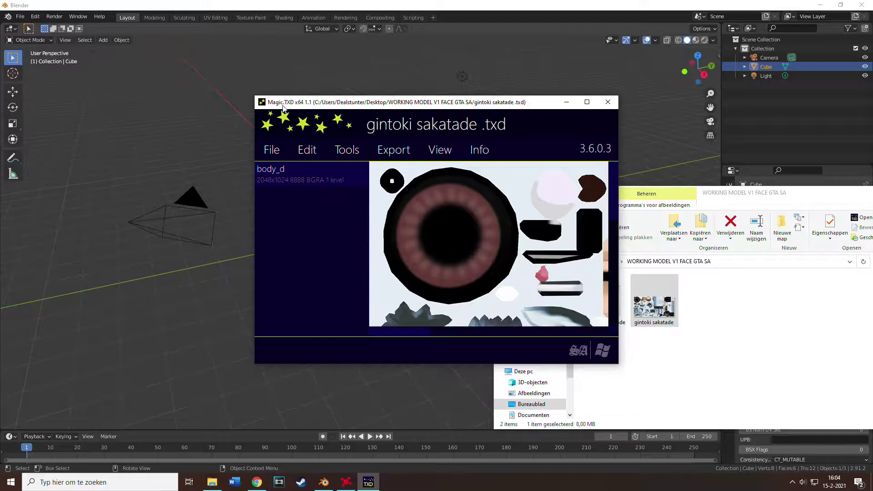
click(607, 102)
click(598, 313)
- Switch to Blender and delete the default cube, camera and light from the scene
click(308, 217)
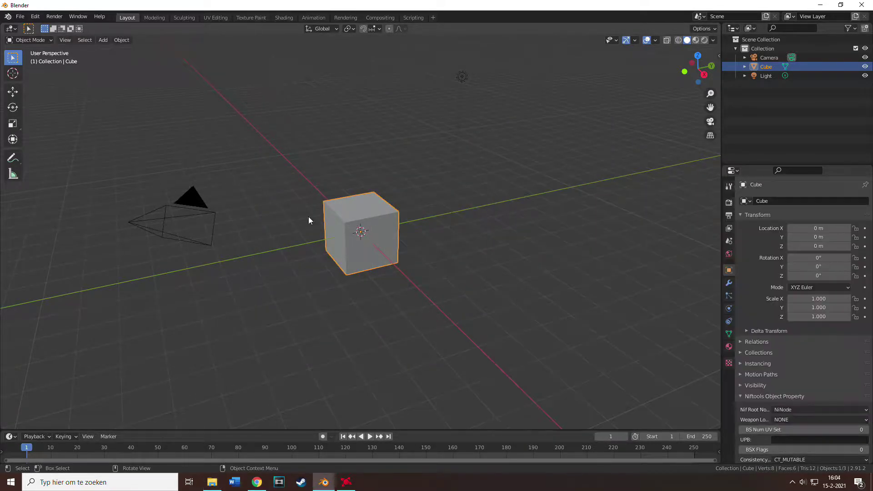
key(Delete)
click(187, 221)
key(Delete)
click(460, 77)
key(Delete)
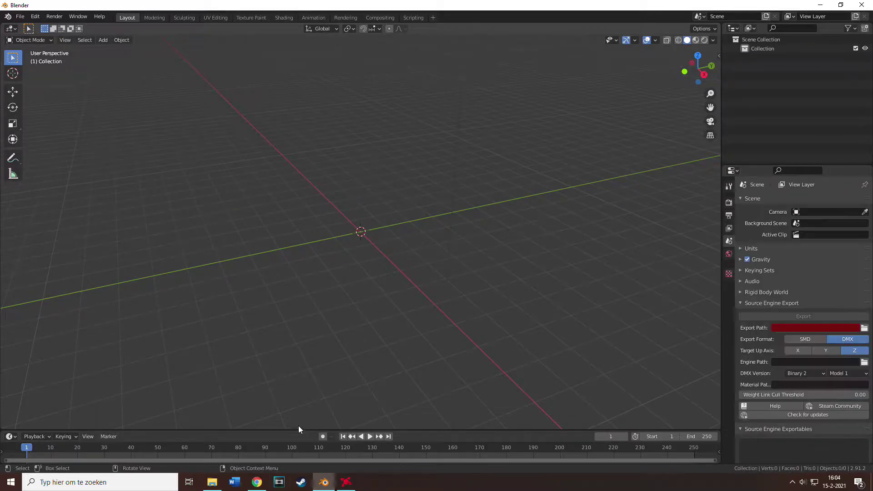
- Check in the preferences whether the GTA DragonFF add-on is enabled, searching the add-ons for "dragon"
click(212, 481)
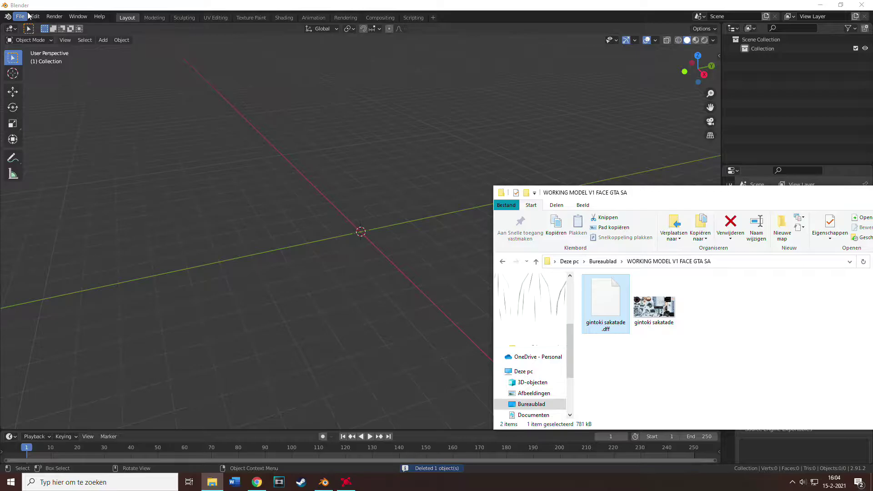
click(54, 16)
mouse_move(36, 18)
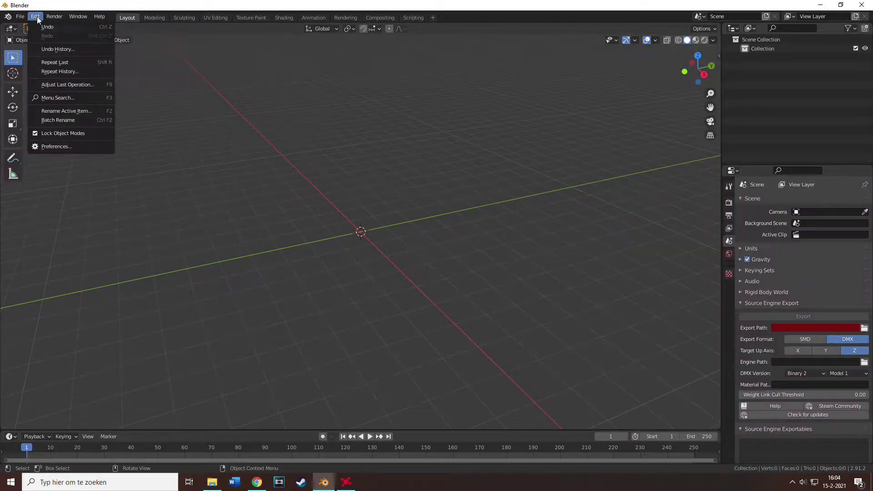
click(58, 146)
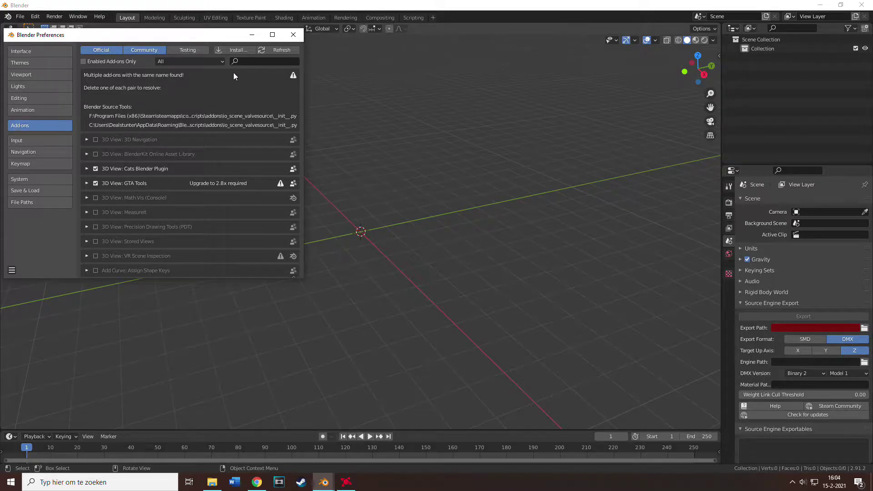
click(246, 62)
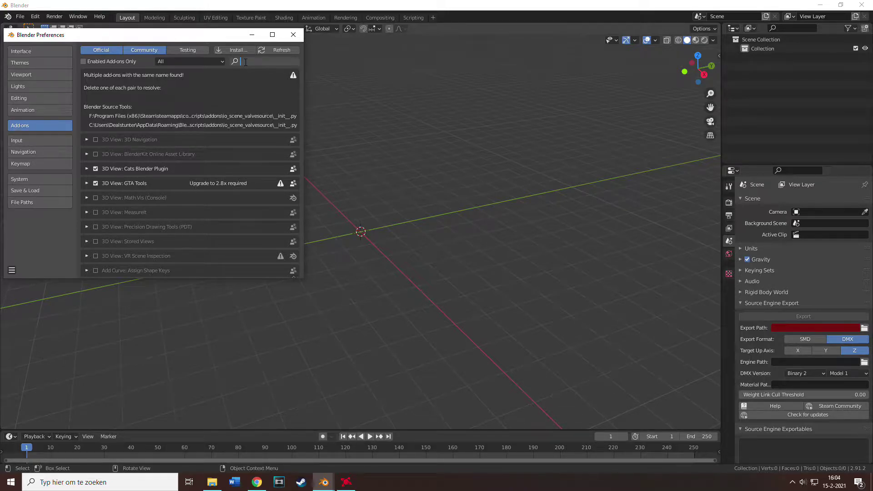
text(dragon)
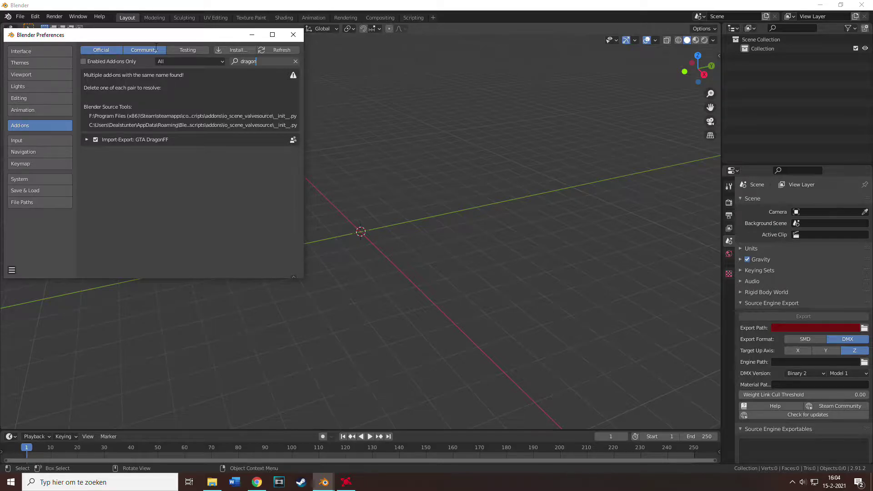
click(236, 51)
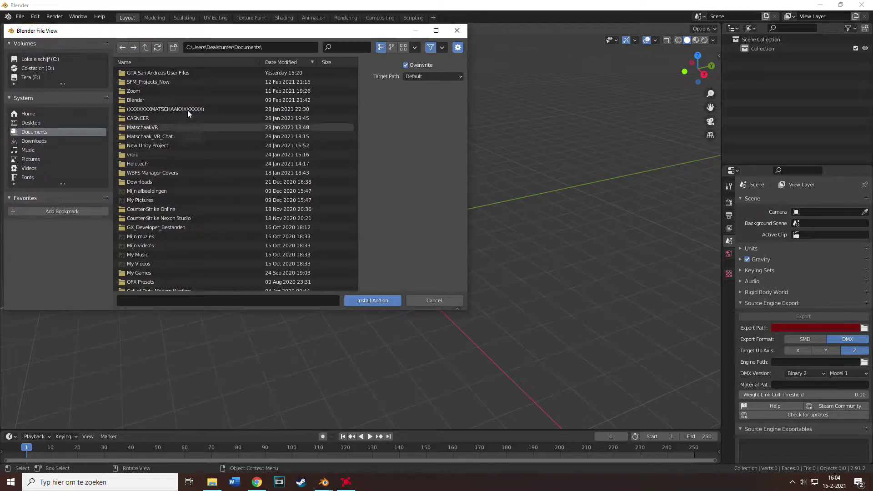
click(428, 299)
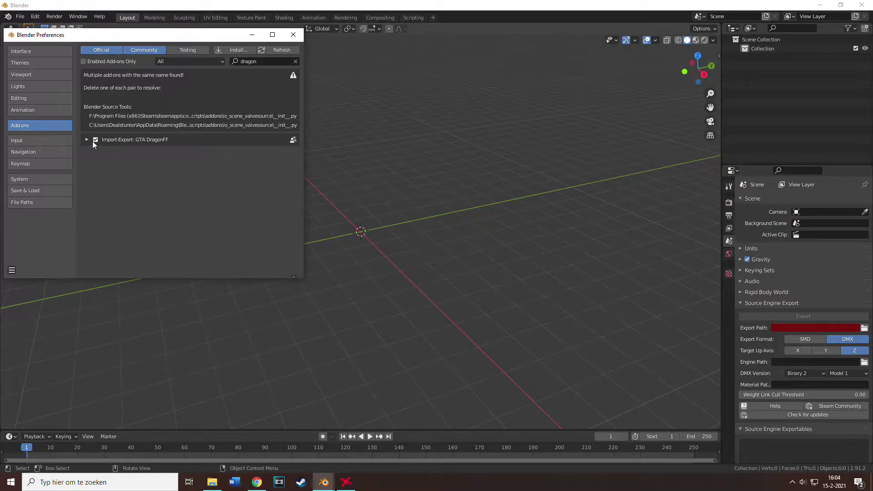
click(294, 34)
- Import gintoki sakatade .dff as a DragonFF DFF model from the WORKING MODEL V1 FACE GTA SA folder
click(20, 17)
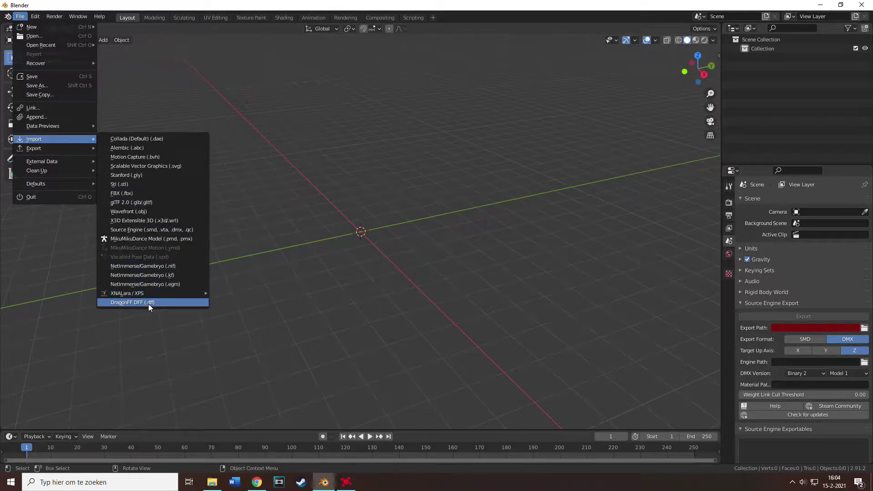
mouse_move(87, 149)
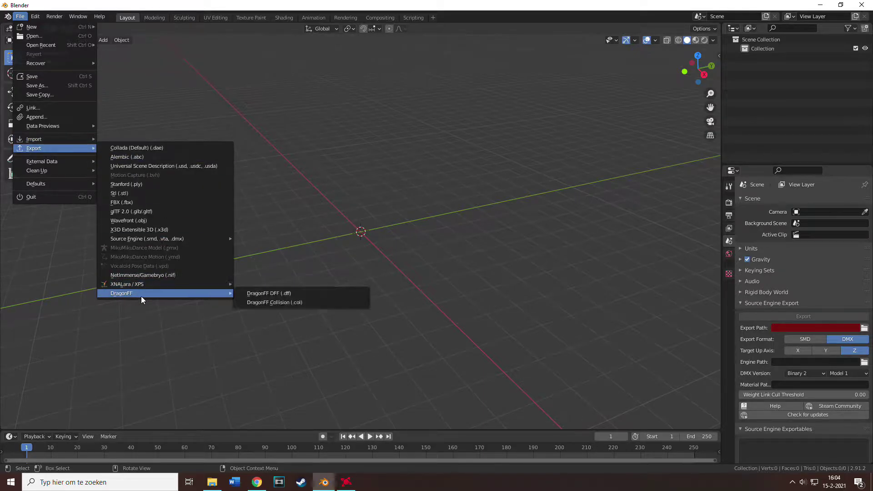
mouse_move(55, 139)
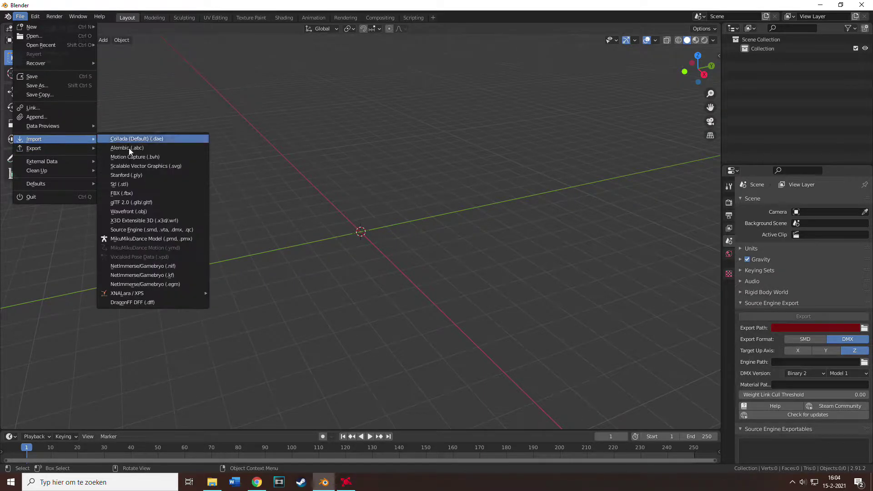
click(138, 302)
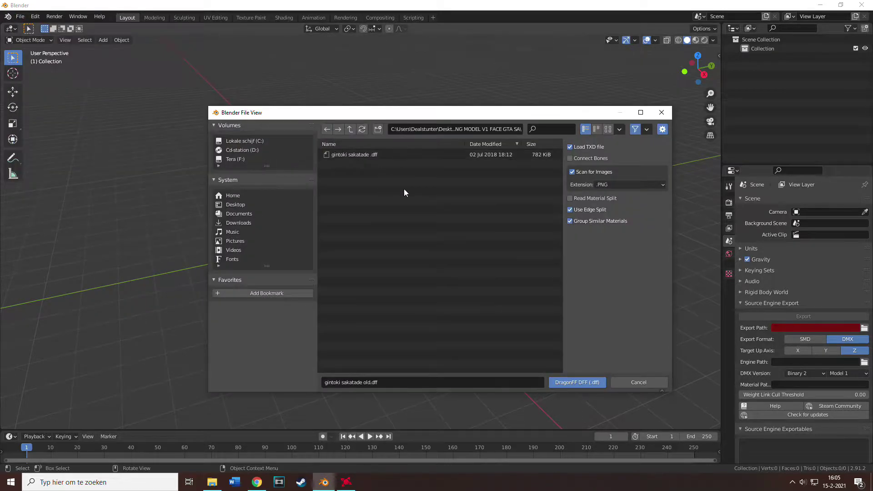
click(370, 155)
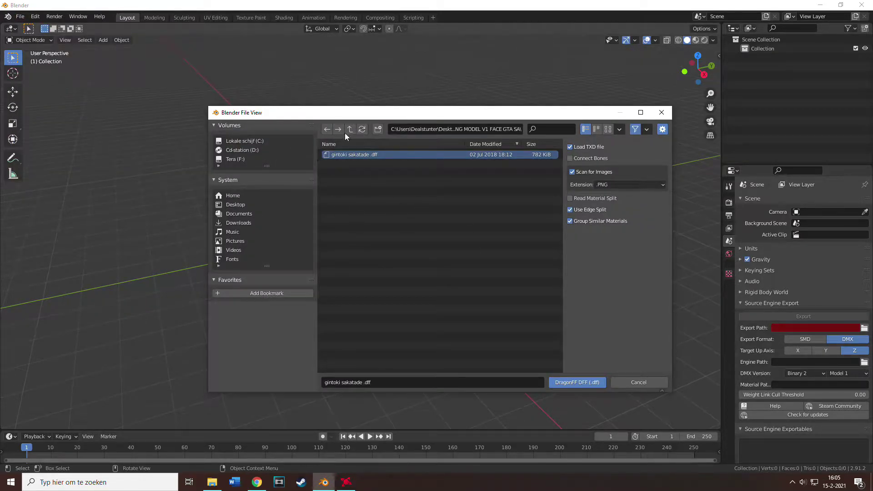
click(585, 383)
- Import the second character's body mesh as a Wavefront OBJ file into the same scene
scroll(380, 262, up, 6)
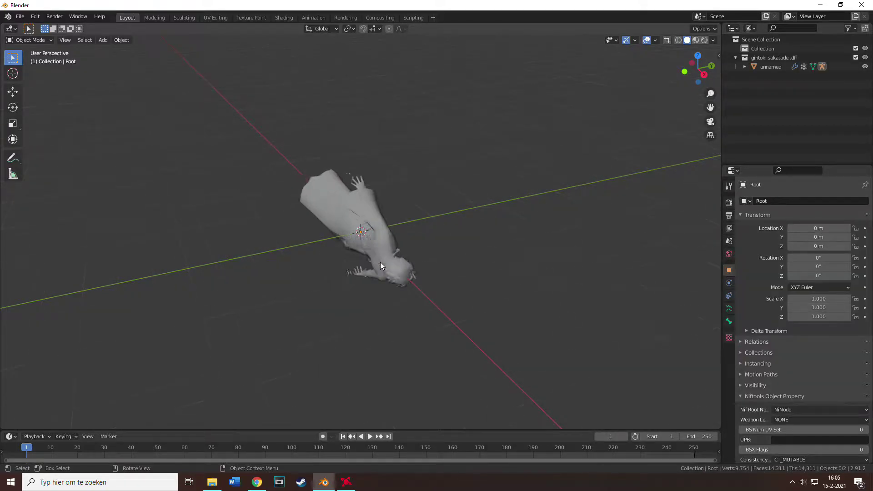
middle_drag(486, 320, 372, 295)
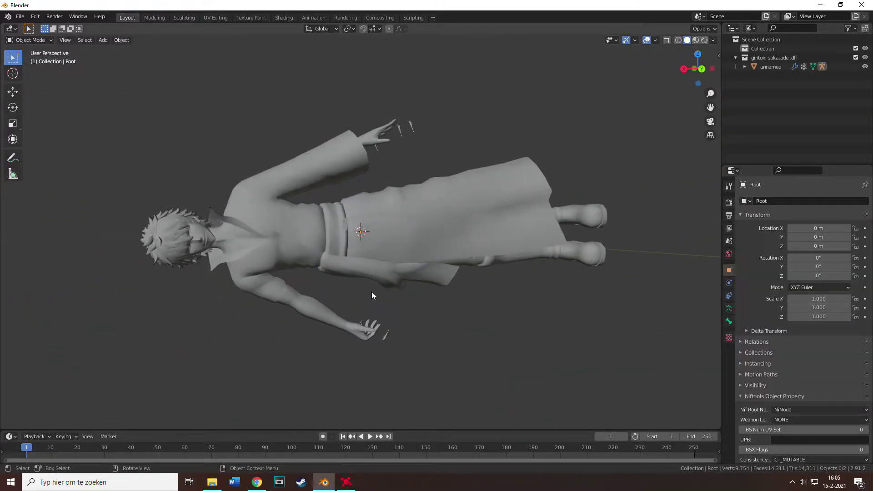
scroll(372, 295, down, 3)
click(20, 16)
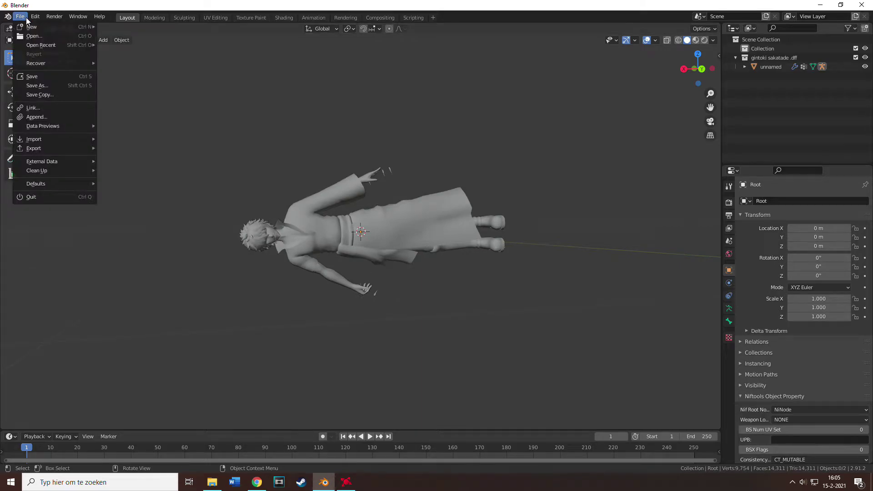
mouse_move(60, 140)
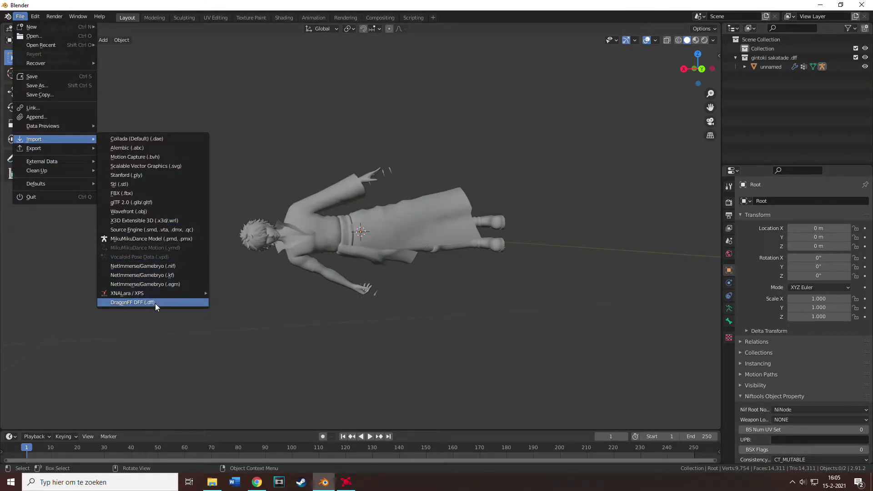
click(159, 212)
double_click(371, 258)
- Examine the size and orientation of the imported OBJ character relative to the lying GTA model
scroll(421, 307, down, 15)
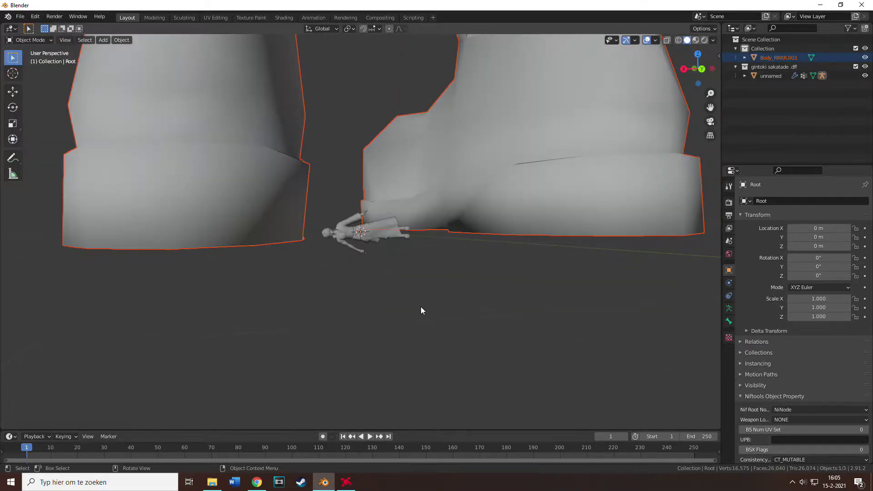
scroll(421, 300, down, 3)
drag(710, 107, 708, 427)
scroll(561, 109, down, 5)
middle_drag(393, 167, 464, 206)
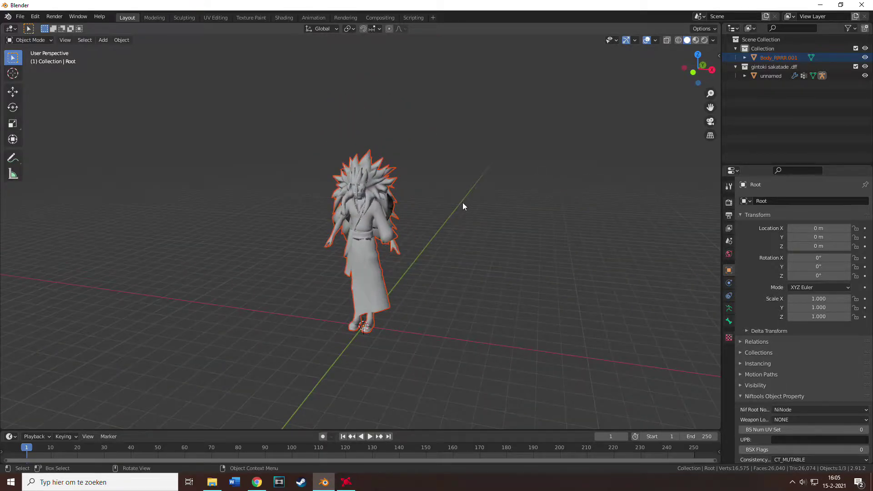
scroll(448, 210, up, 5)
drag(711, 107, 523, 180)
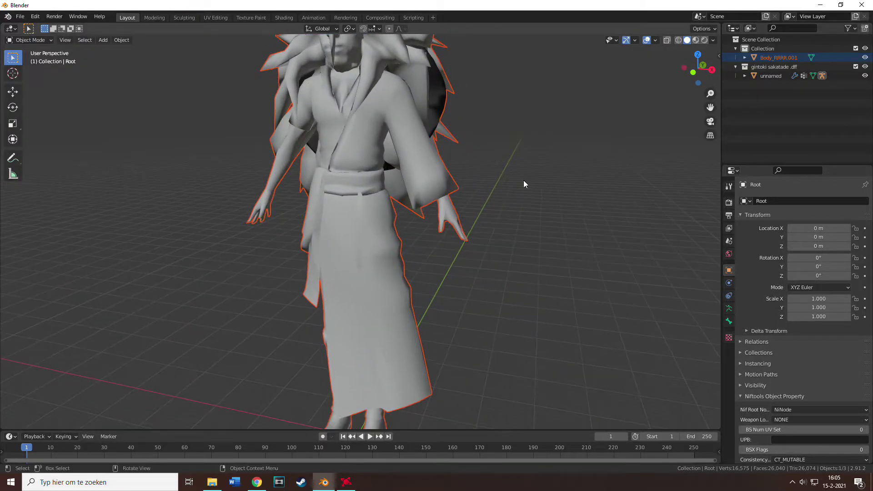
scroll(498, 193, down, 2)
- Rotate the lying unnamed GTA model upright and raise it to Z 1.0007 m
middle_drag(498, 192, 427, 205)
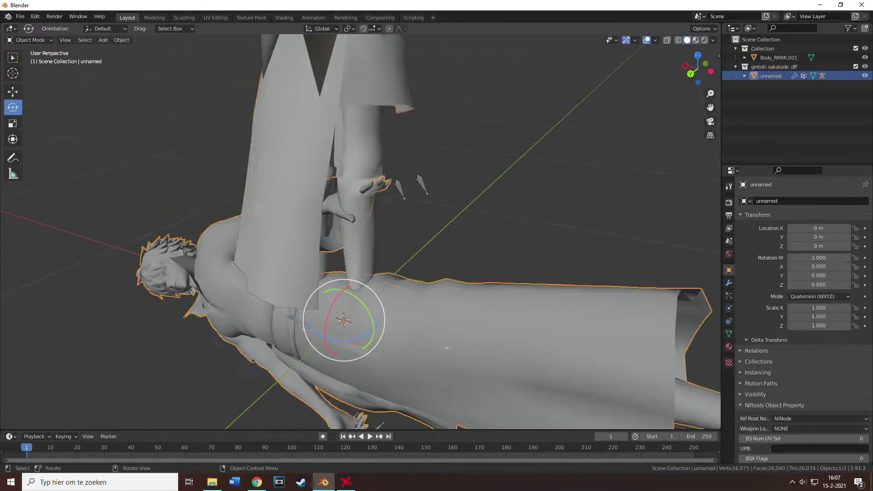
middle_drag(409, 205, 455, 200)
scroll(359, 232, down, 5)
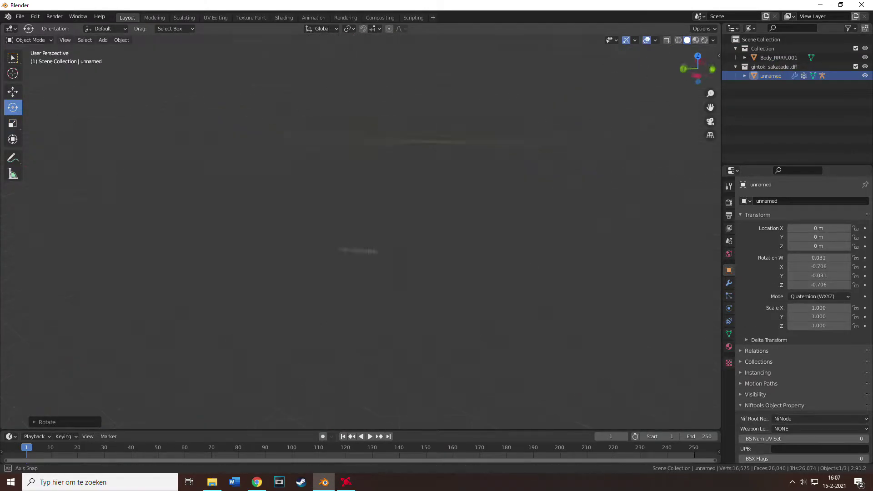
click(13, 92)
middle_drag(287, 193, 376, 182)
shift+middle_drag(450, 248, 407, 195)
- Scale the Body_RRRR.001 model uniformly to 0.023 to match the height of the GTA model
click(291, 81)
click(12, 124)
drag(362, 229, 363, 228)
- Move Body_RRRR.001 over the GTA model, to about X 0.004 m, Y -0.008 m and Z 0.064 m
click(13, 91)
drag(305, 198, 319, 187)
drag(306, 196, 308, 199)
drag(342, 214, 343, 213)
drag(308, 199, 306, 196)
middle_drag(343, 213, 355, 182)
click(314, 209)
click(348, 169)
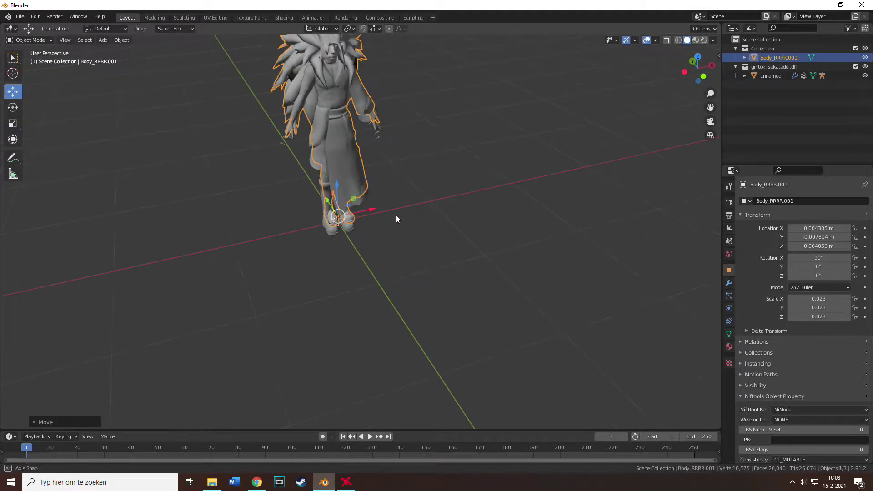
- Inspect how the two overlaid characters line up by selecting each one, and leave only Body_RRRR.001 selected
mouse_move(407, 159)
shift+middle_down()
mouse_move(411, 168)
mouse_move(406, 159)
shift+middle_up()
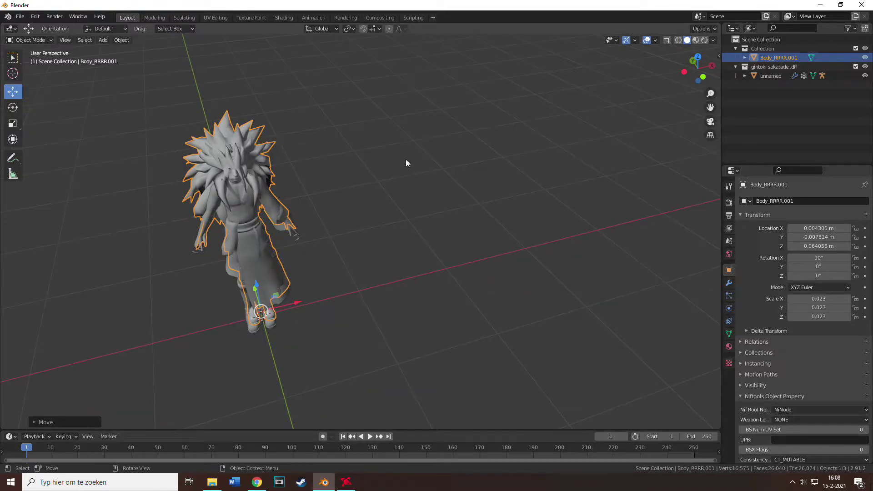
click(294, 212)
middle_drag(294, 212, 316, 213)
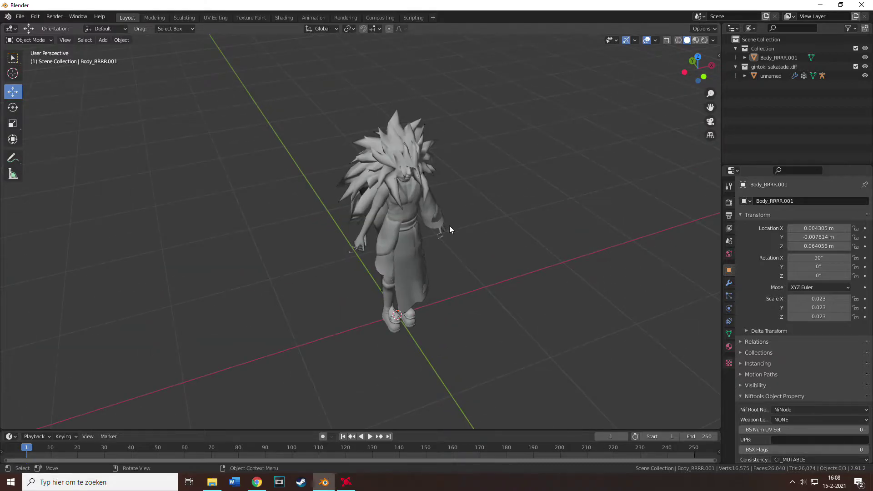
click(406, 186)
ctrl+scroll(506, 190, up, 3)
ctrl+scroll(506, 190, down, 5)
ctrl+scroll(507, 190, up, 2)
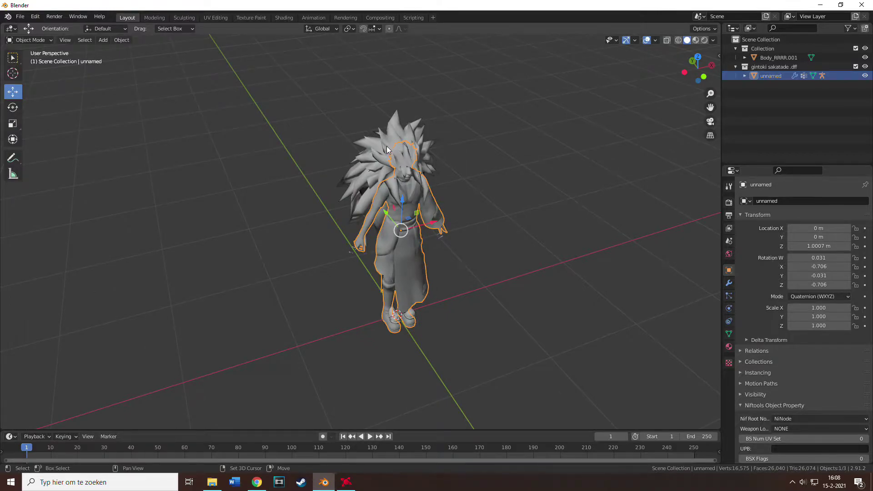
shift+click(375, 162)
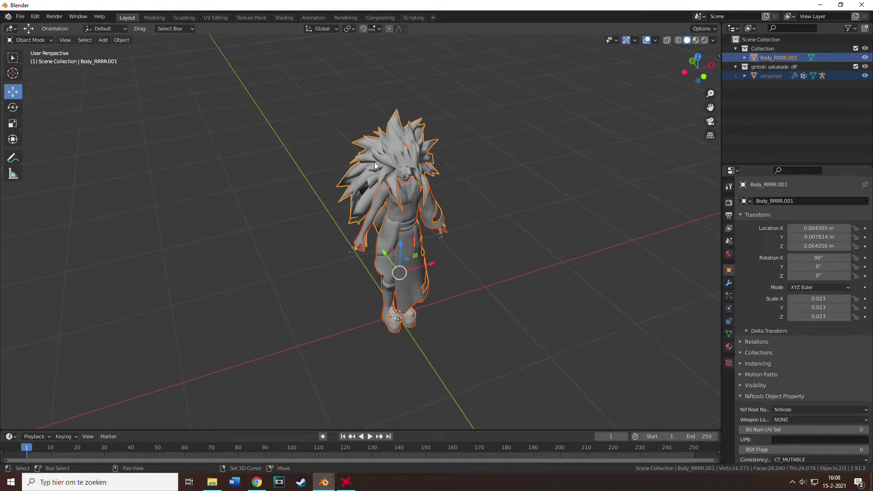
click(375, 162)
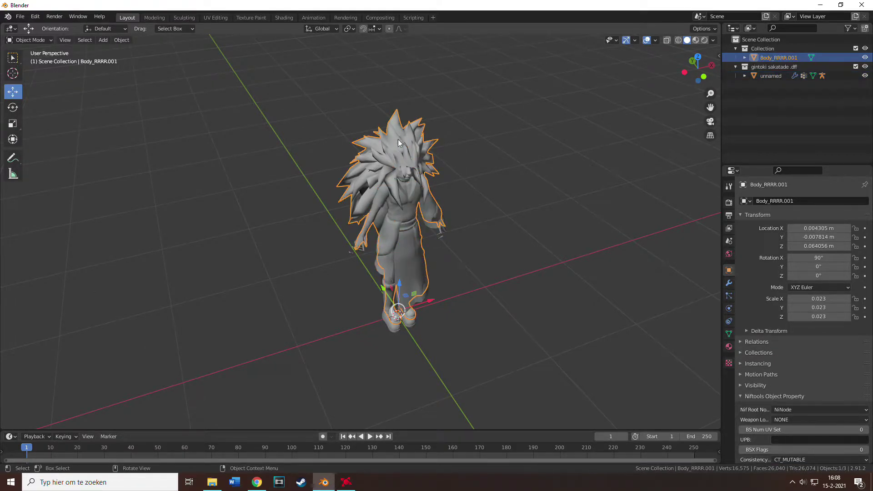
- Join Body_RRRR.001 into the unnamed GTA model as a single object
shift+click(407, 224)
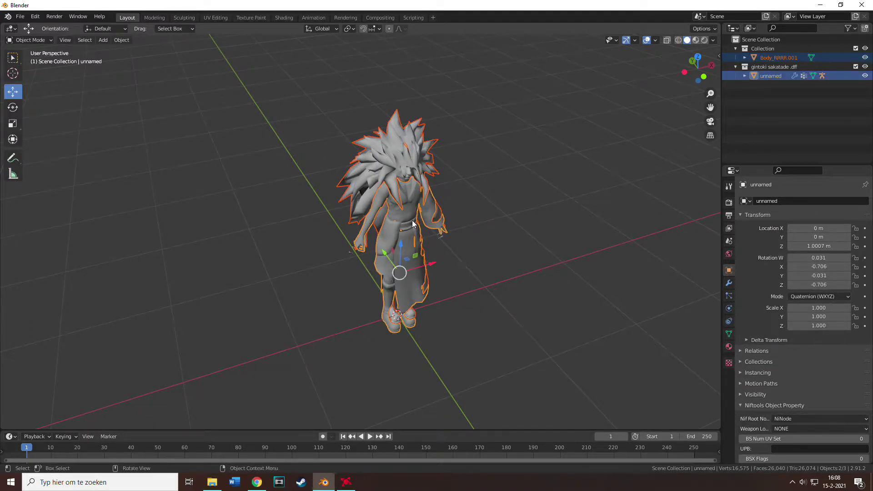
key(ctrl+j)
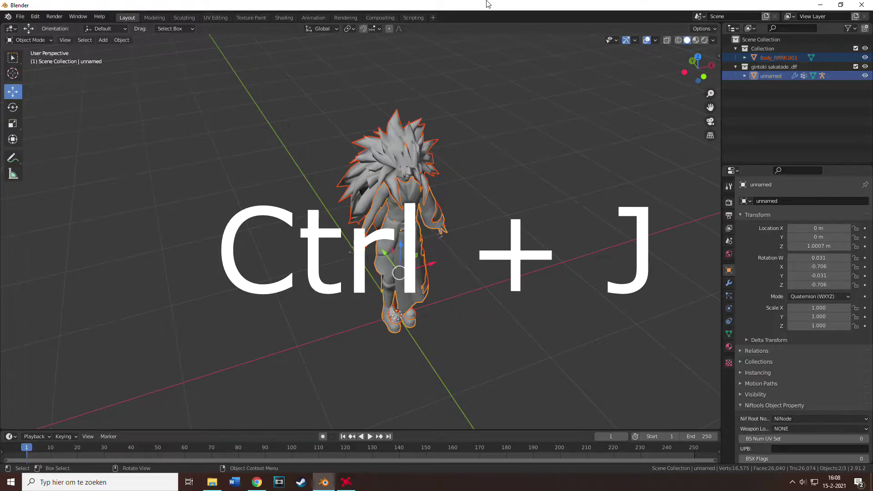
middle_drag(378, 190, 478, 176)
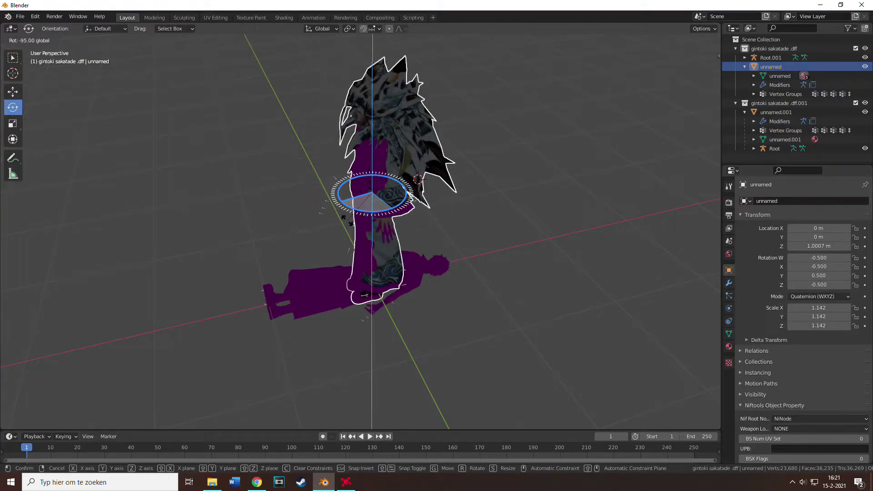
- Rotate the unnamed character to lie flat and move it over unnamed.001, to about X 0.138 m, Y 0.020 m and Z -0.028 m
click(417, 179)
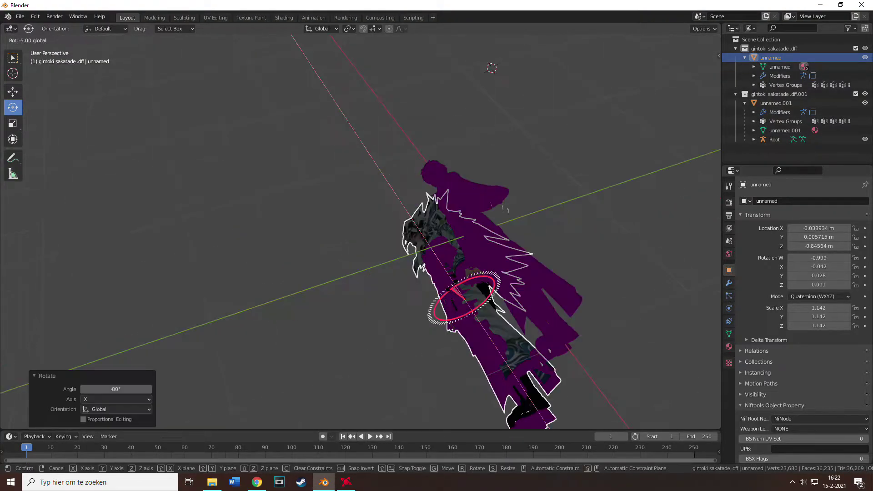
drag(482, 314, 57, 136)
click(14, 93)
drag(470, 278, 516, 233)
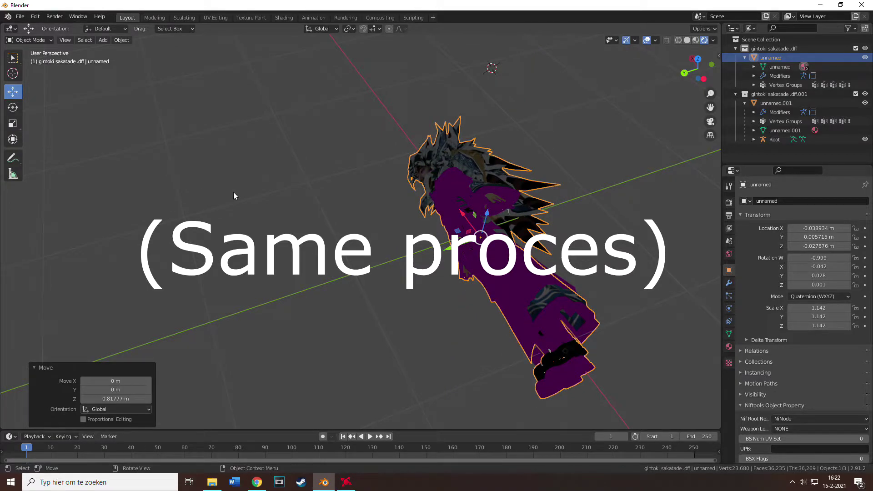
mouse_move(466, 218)
mouse_down()
mouse_move(458, 191)
mouse_move(450, 223)
mouse_move(462, 219)
mouse_move(448, 230)
mouse_move(460, 216)
mouse_move(455, 206)
mouse_up()
middle_drag(455, 206, 618, 240)
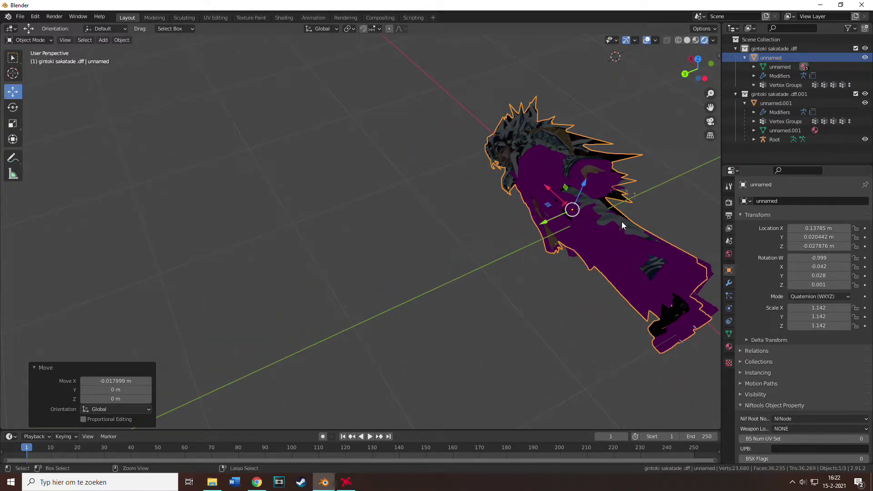
- Join the unnamed character into the unnamed.001 mesh and select its Root armature
shift+click(712, 313)
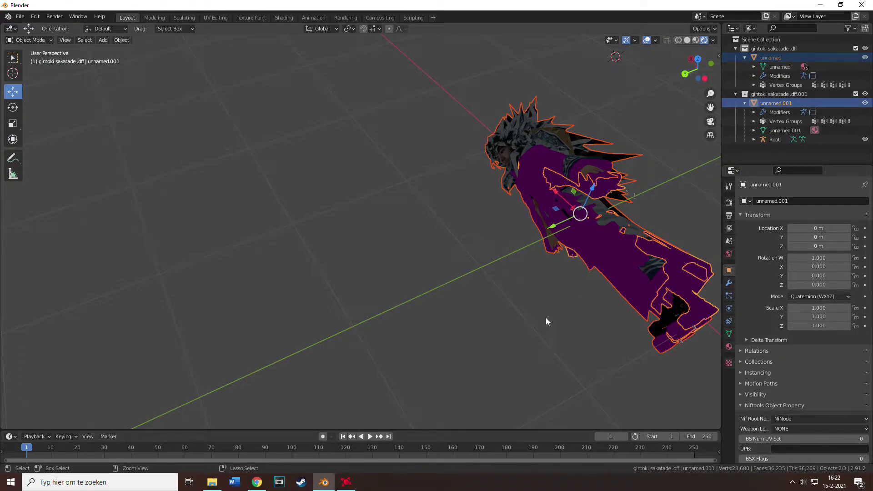
key(ctrl+j)
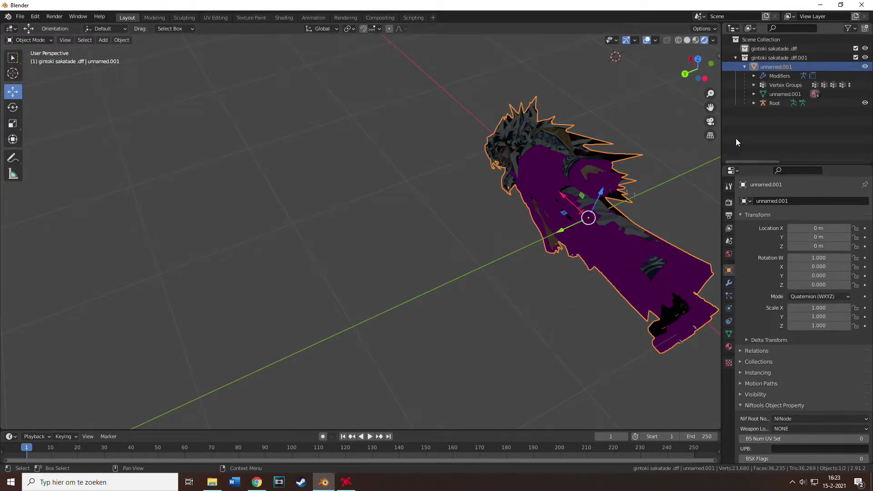
click(776, 103)
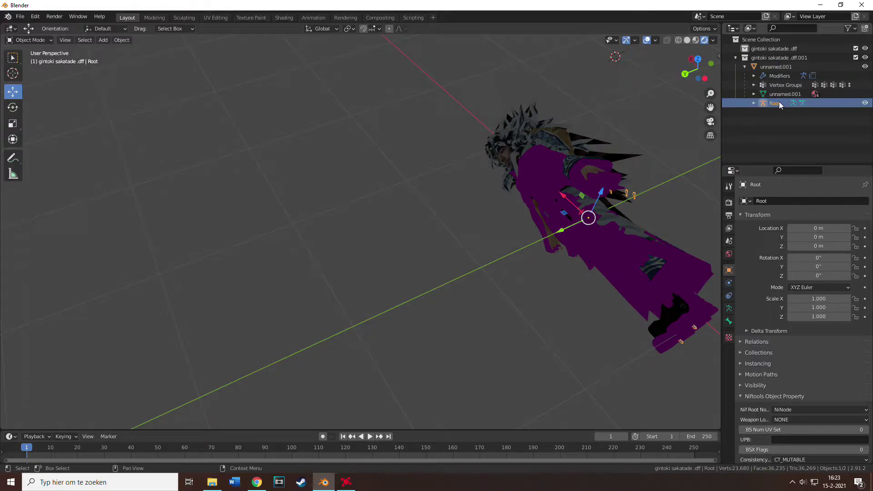
- Export the model as a DragonFF DFF file named gintoki sakatade 1.dff
click(26, 17)
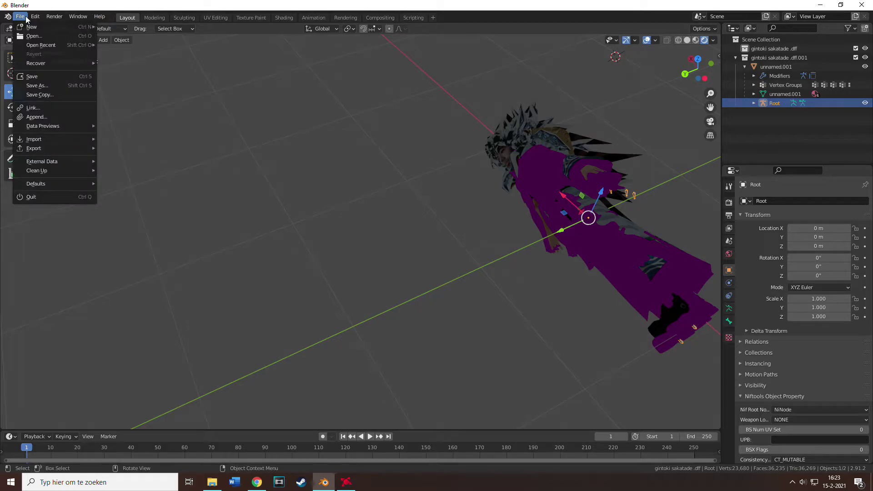
mouse_move(34, 148)
mouse_move(196, 294)
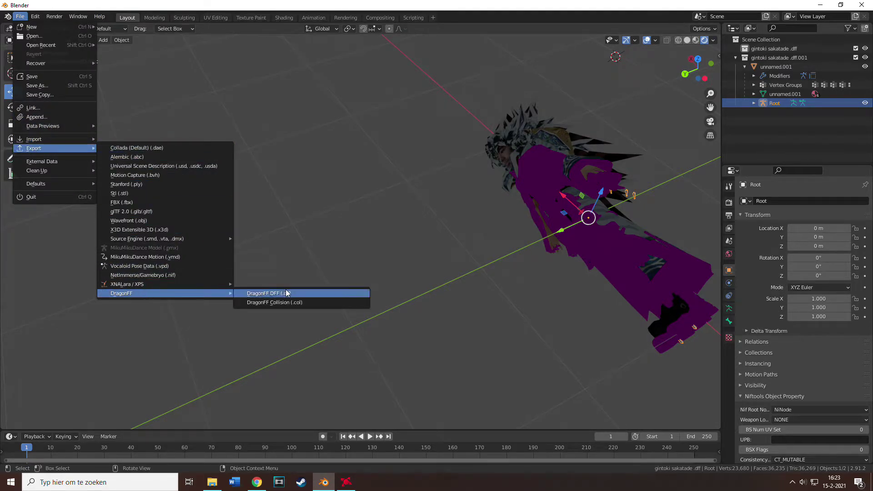
click(288, 293)
click(348, 156)
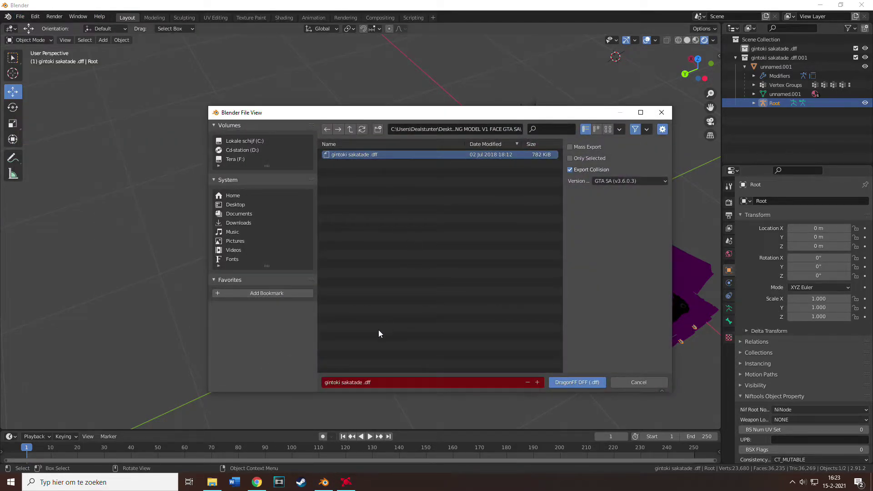
click(346, 381)
click(363, 382)
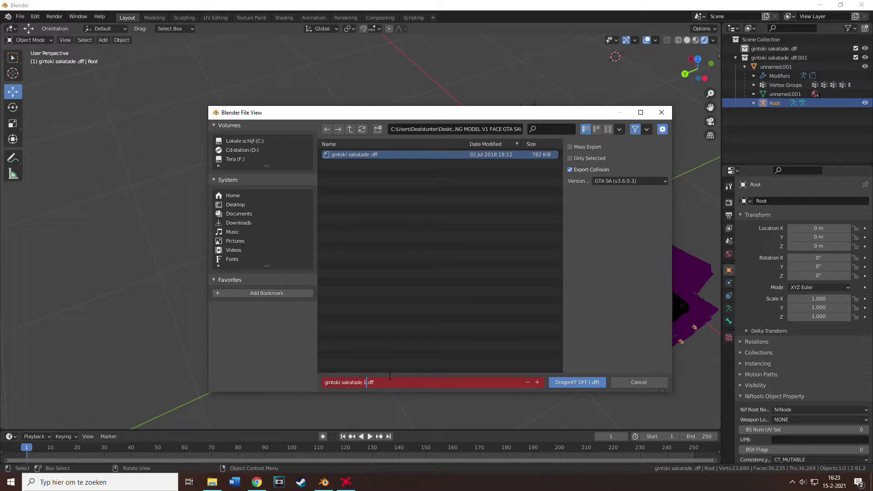
click(568, 382)
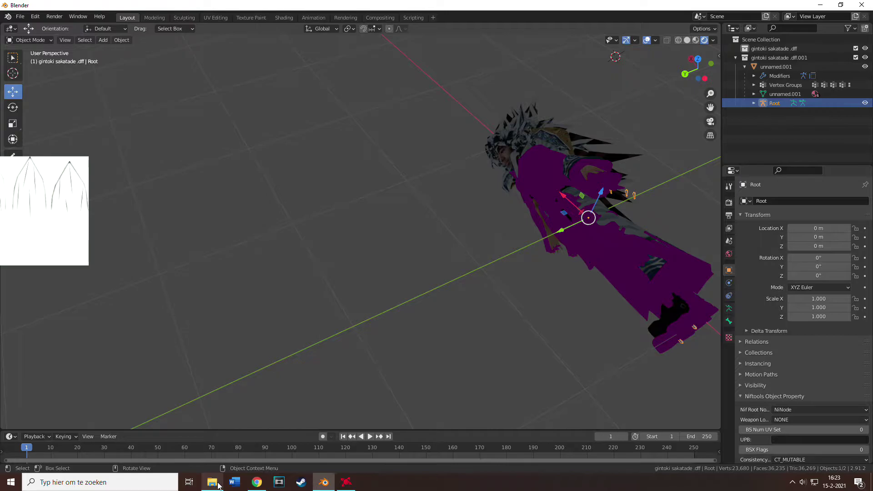
- Switch to File Explorer, maximize the NEW SA MODEL FOLDER window and select the existing wfori.dff
click(217, 480)
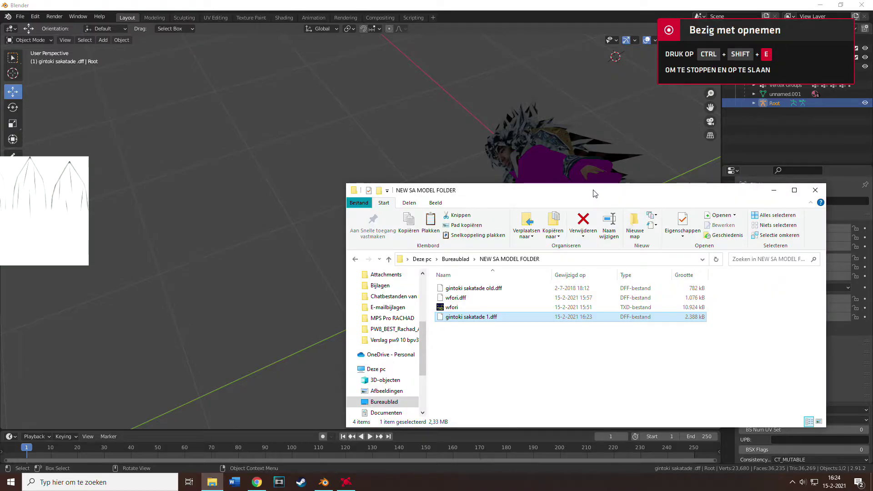
drag(591, 190, 507, 0)
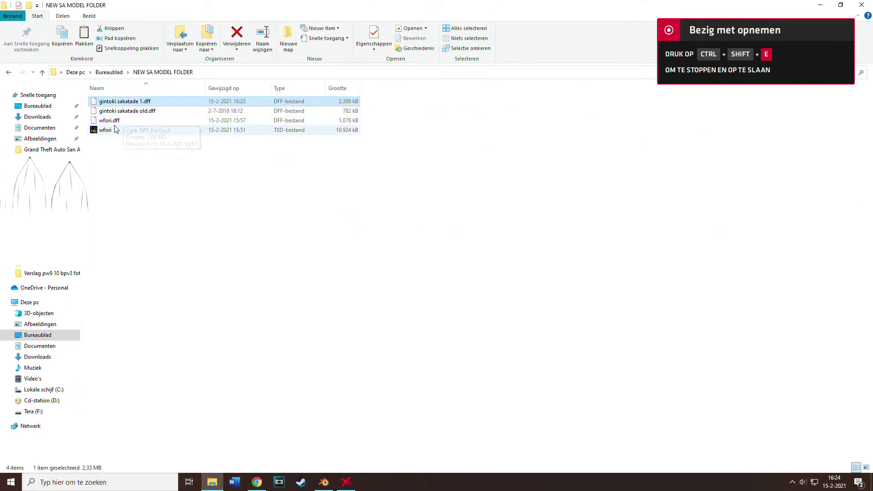
click(136, 103)
click(142, 101)
click(122, 122)
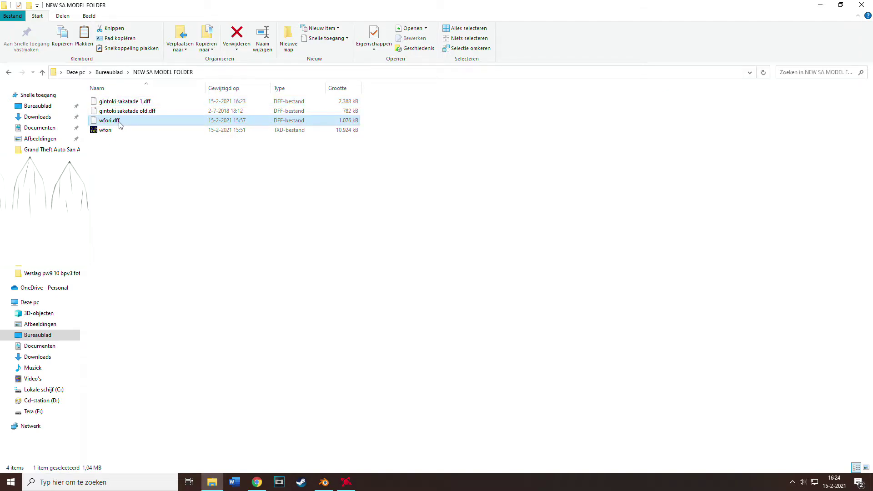
- Remove the old wfori.dff and rename gintoki sakatade 1.dff as wfori.dff
click(142, 105)
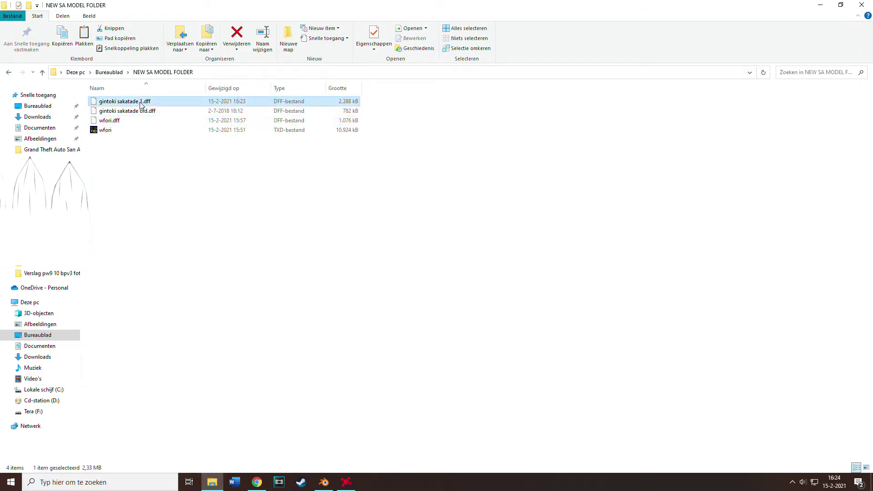
click(116, 104)
text(wf)
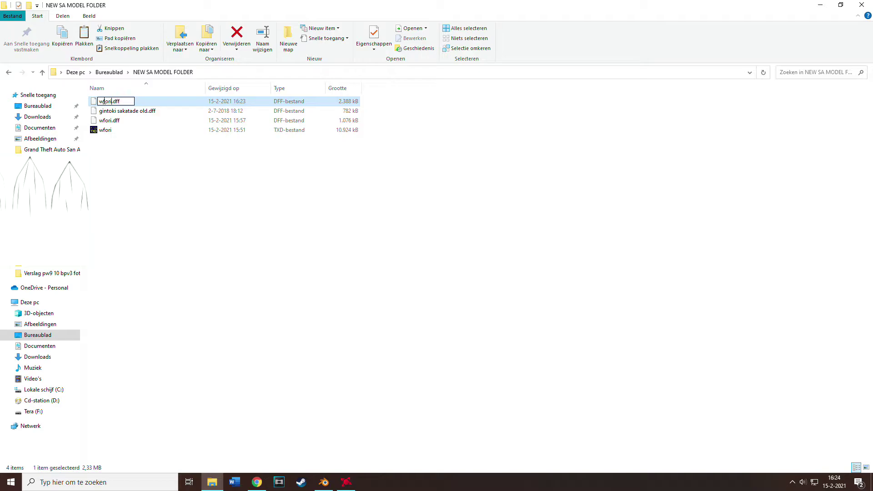
text(ori)
key(Return)
click(495, 291)
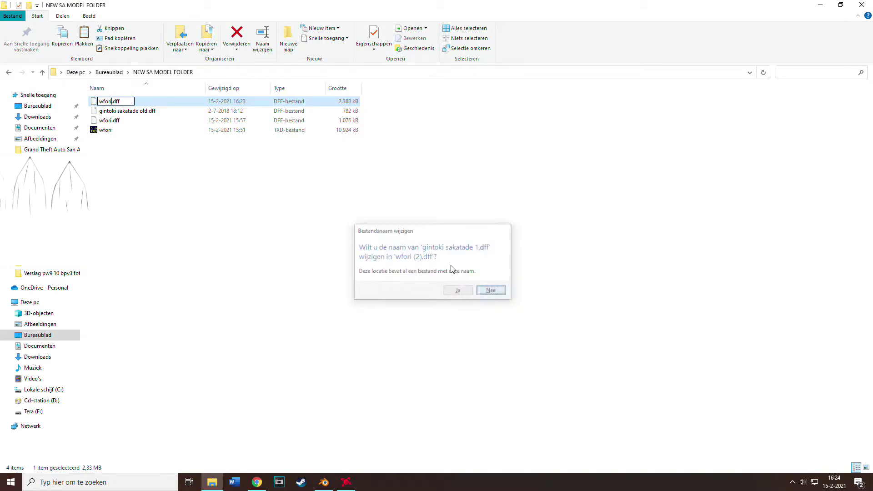
click(136, 120)
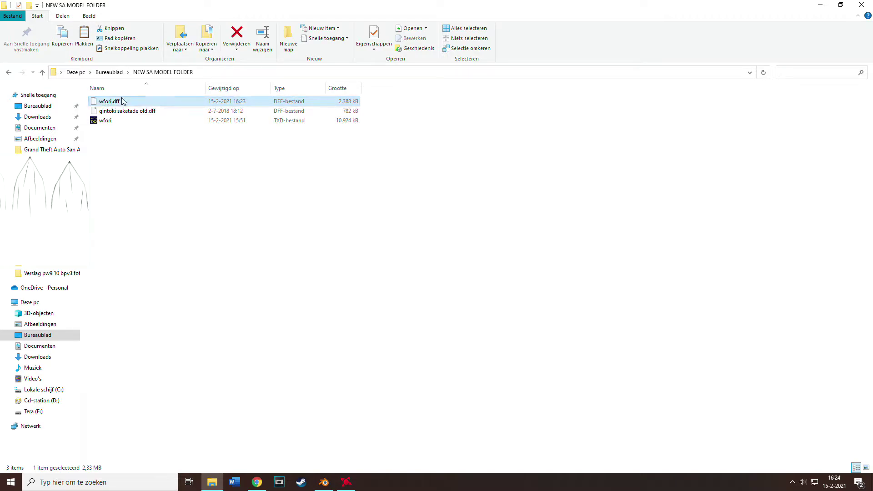
- Switch to the Spark folder window and launch the Spark application
click(210, 489)
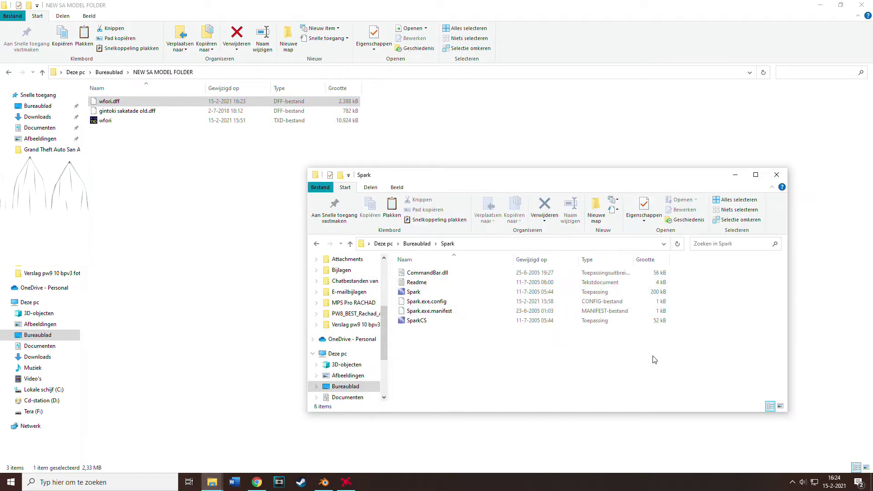
click(428, 301)
double_click(425, 293)
- Open gta3.img from the Grand Theft Auto San Andreas models folder and locate the wfori entries in the archive
click(337, 154)
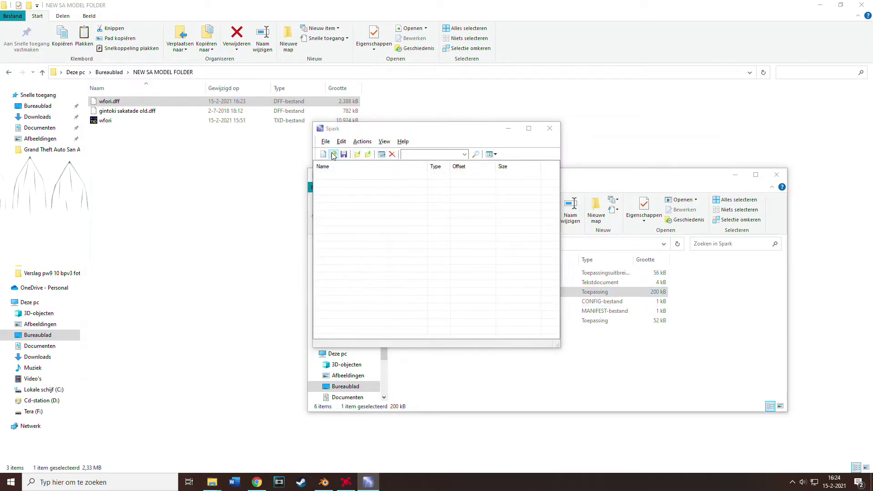
click(506, 159)
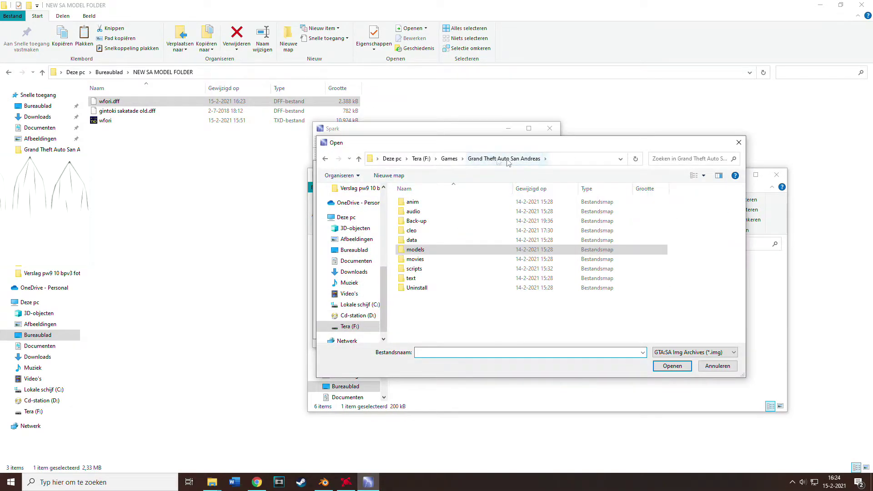
double_click(414, 253)
double_click(711, 246)
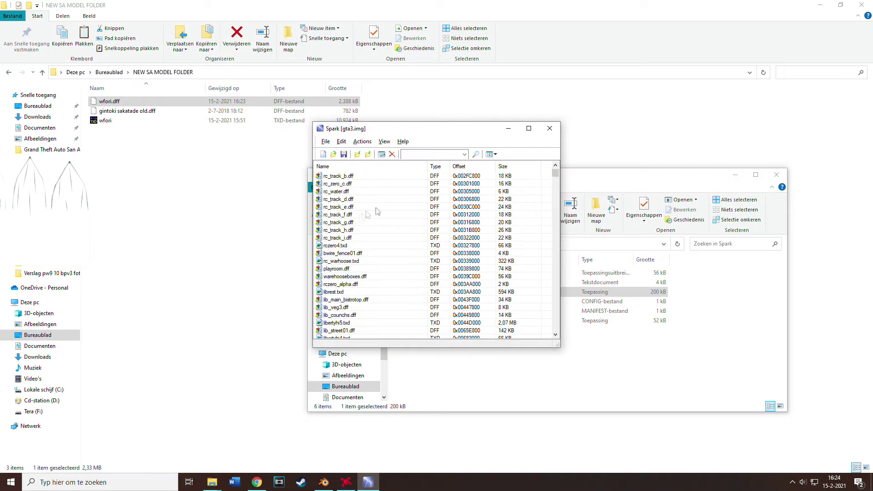
drag(556, 174, 556, 327)
scroll(361, 232, up, 13)
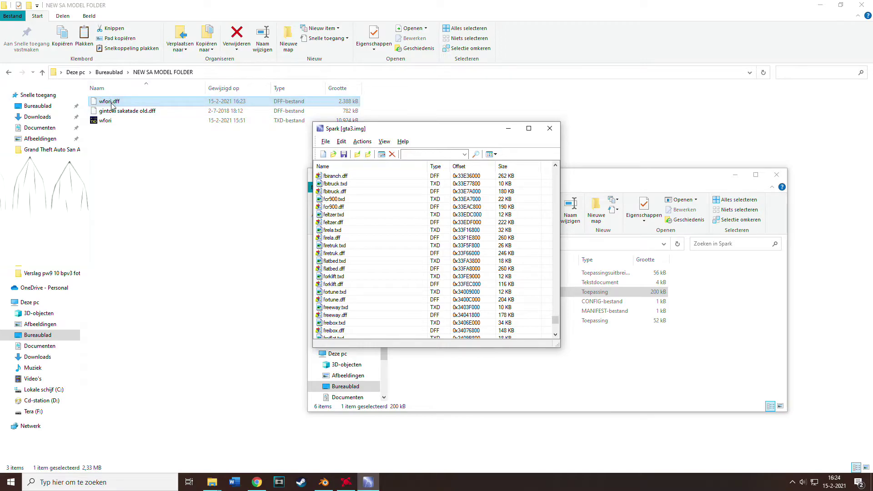
text(wf)
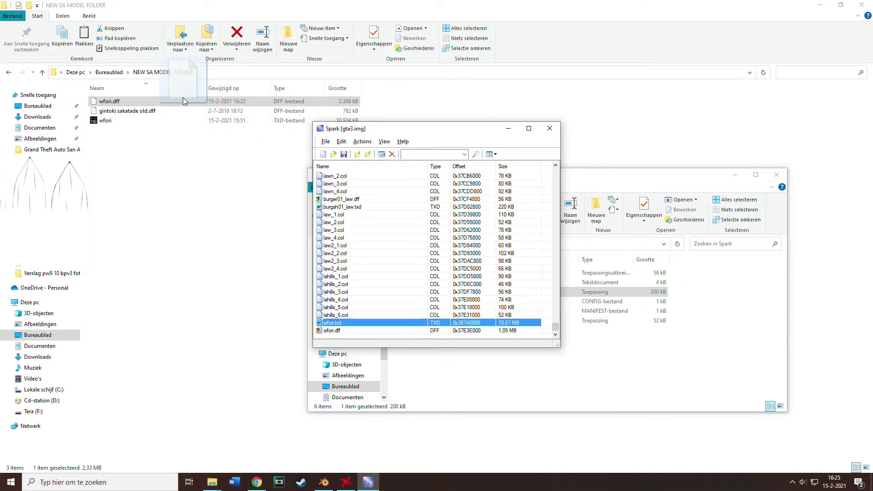
drag(183, 97, 182, 99)
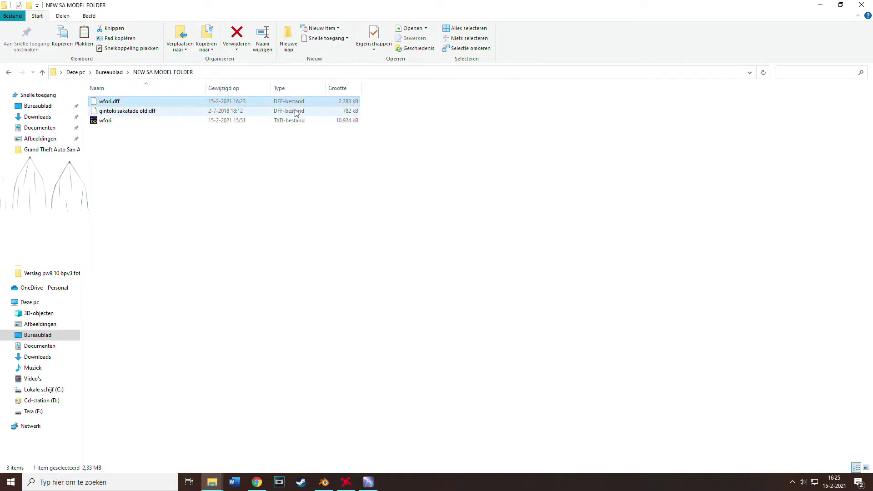
- Open wfori.txd in Magic.TXD, examine its HEAD_R and body_d textures, and close the program
double_click(109, 120)
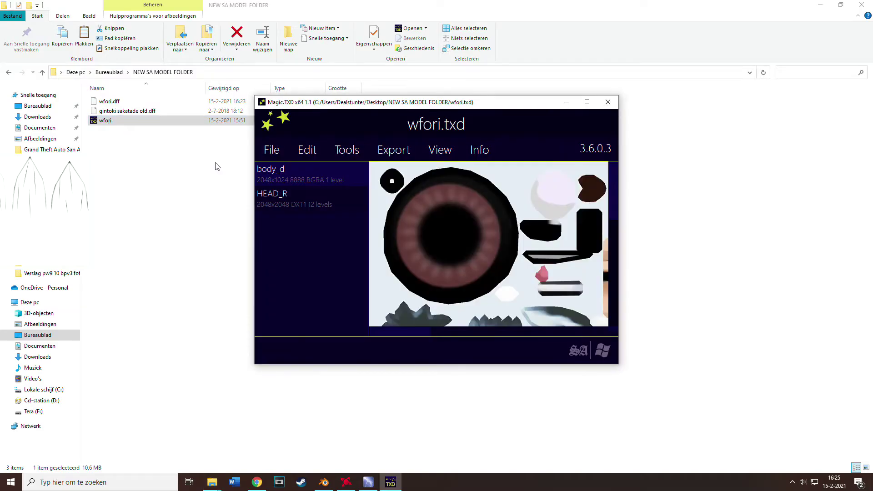
click(314, 207)
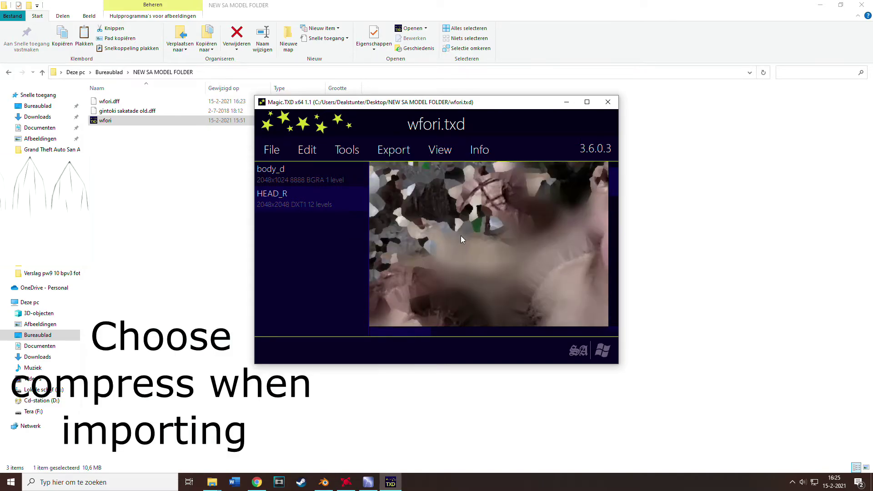
click(287, 181)
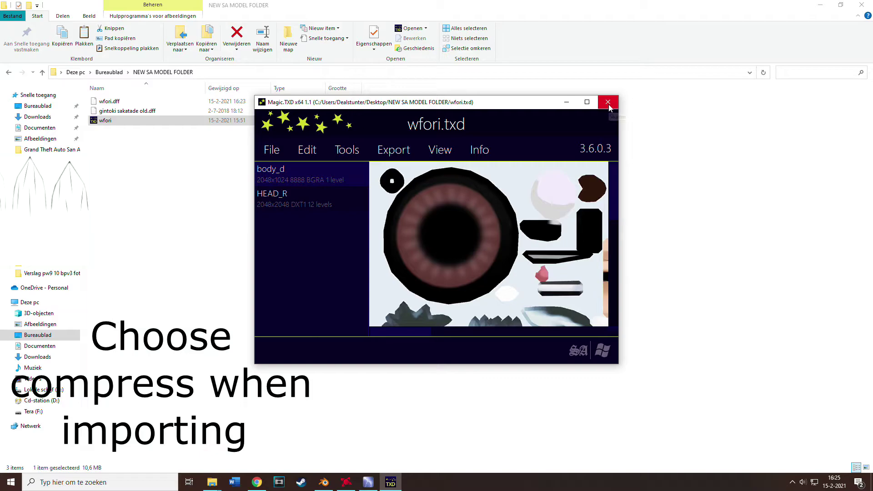
click(273, 150)
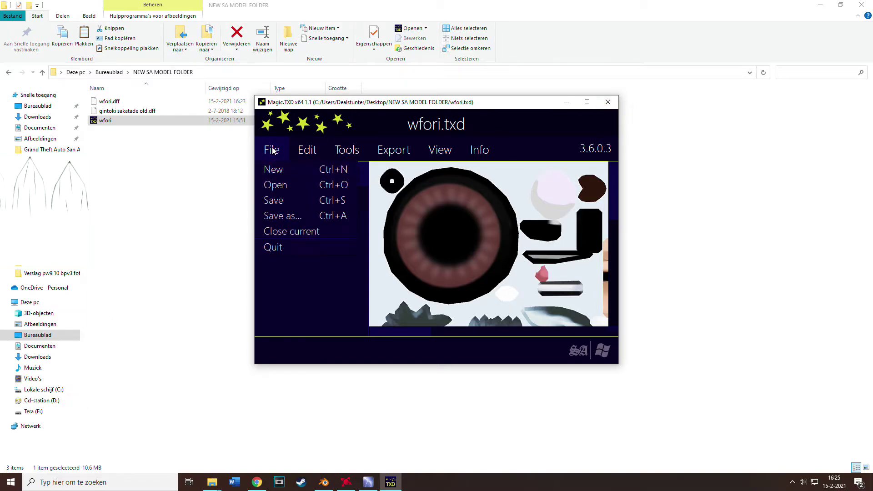
click(612, 109)
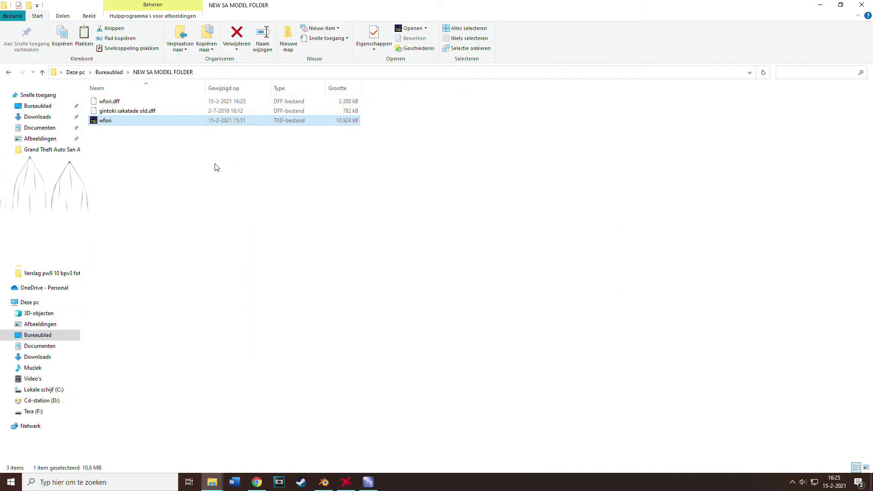
- Select wfori.dff and wfori.txd in NEW SA MODEL FOLDER and import both into gta3.img in Spark
click(109, 101)
ctrl+click(126, 121)
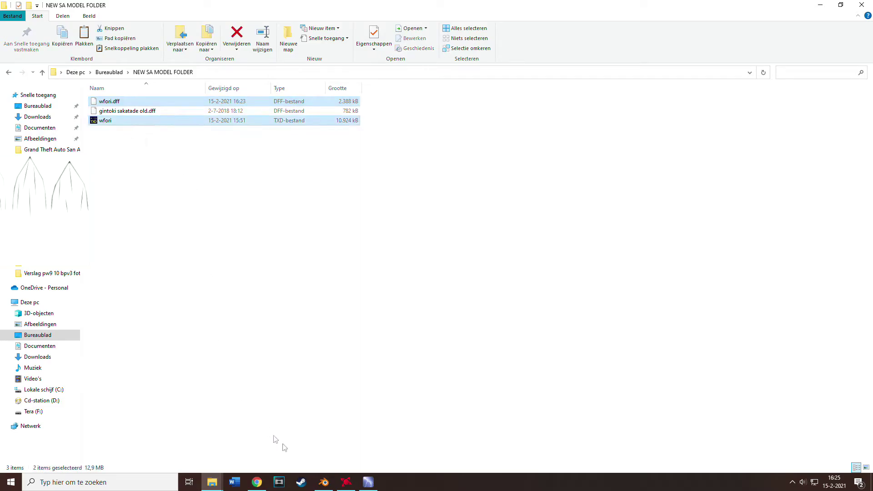
click(368, 484)
drag(140, 116, 345, 318)
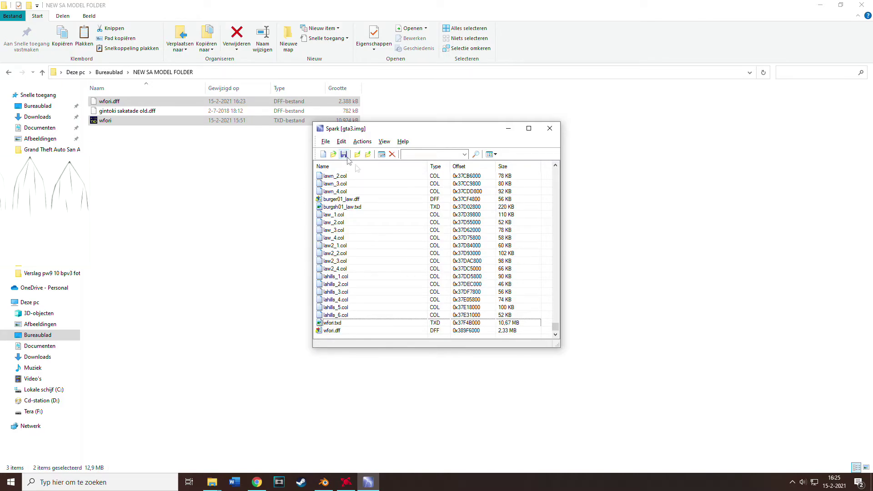
- Close the Spark archive editor and minimize the NEW SA MODEL FOLDER window
click(547, 128)
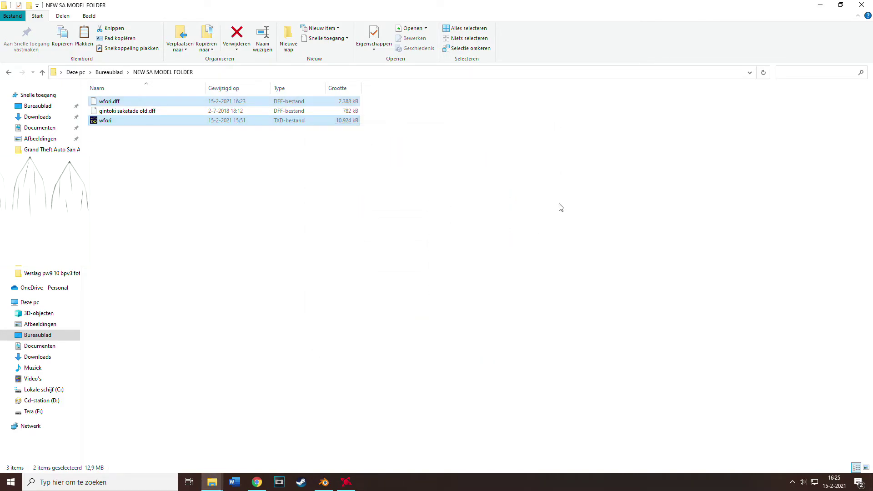
click(817, 5)
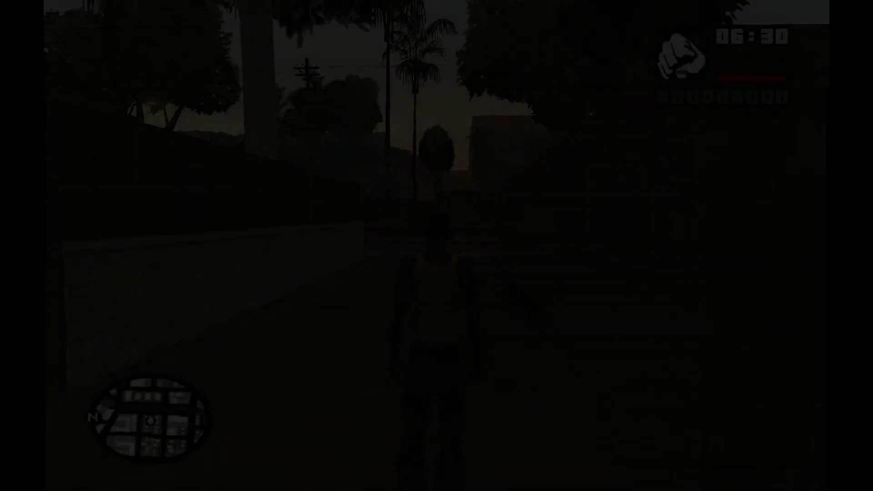
key(w)
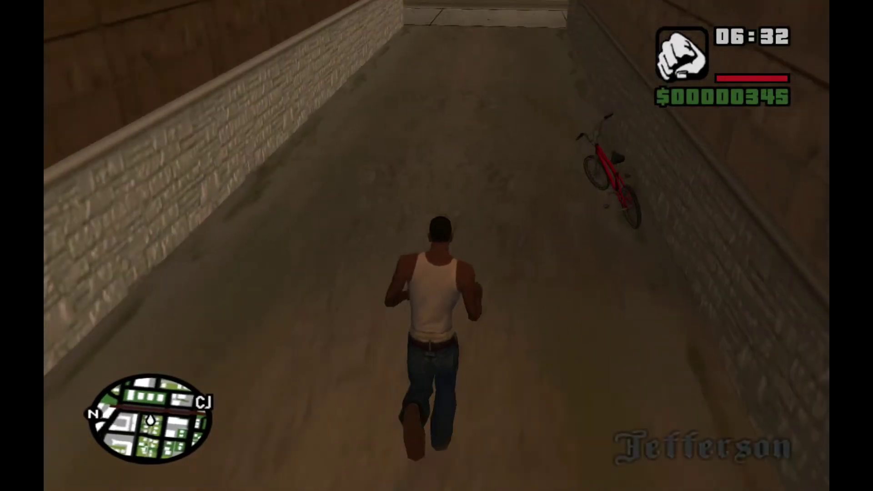
key(s)
key(w)
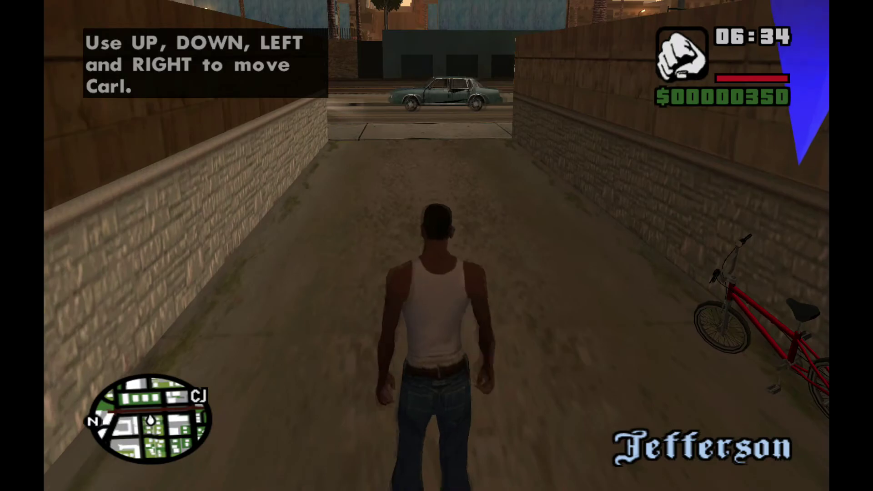
- Open SkinSelector in Grand Theft Auto San Andreas, change the player's skin to 088 WFORI, and quit the selector
key(Tab+e+q)
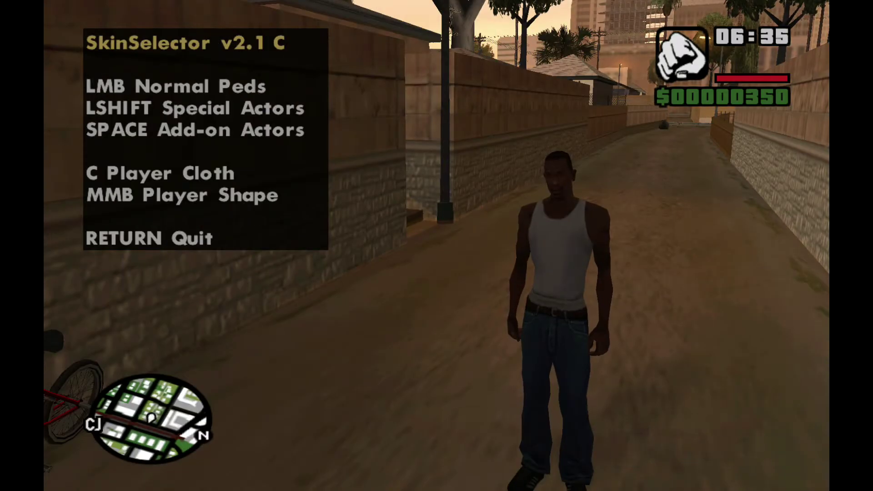
key(space)
key(s)
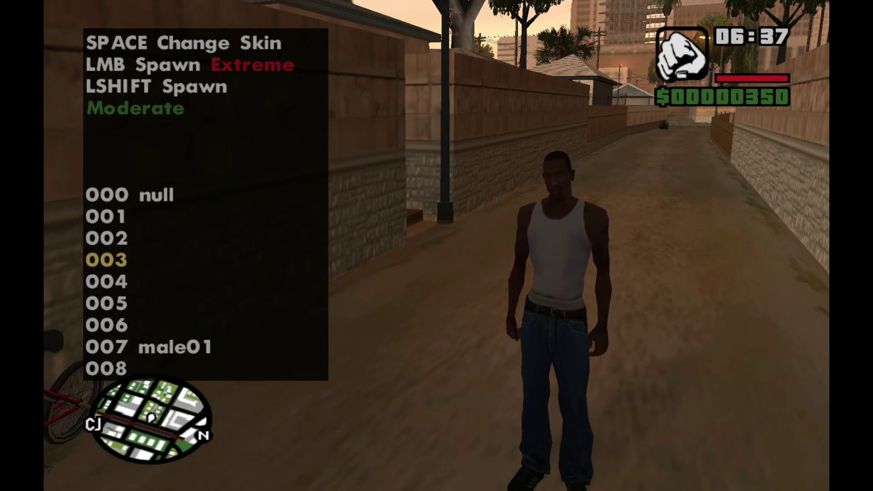
scroll(437, 245, down, 11)
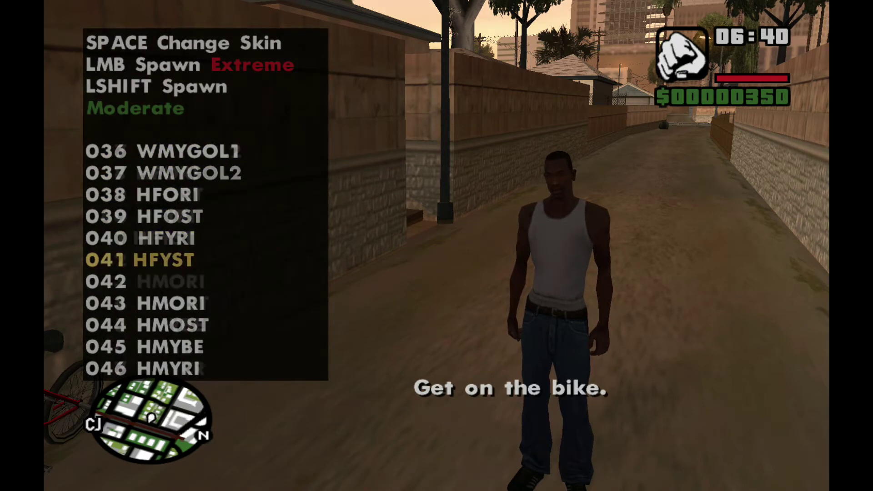
scroll(436, 245, down, 20)
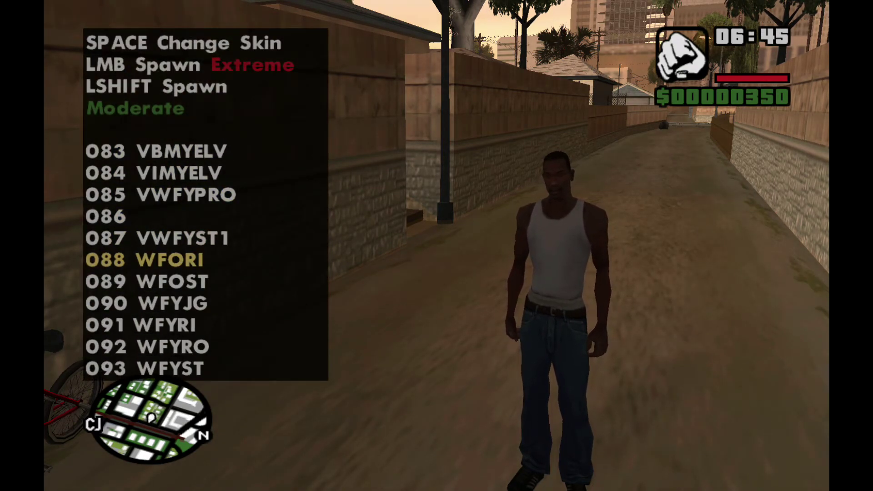
key(space)
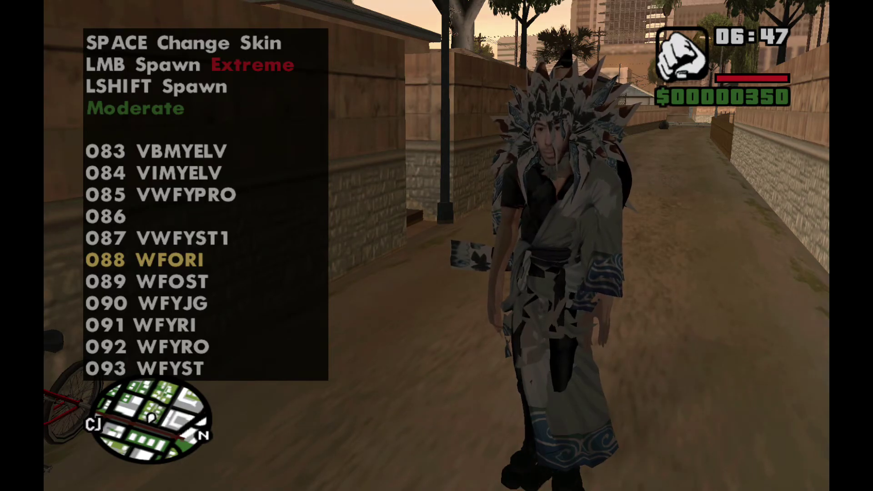
key(Return)
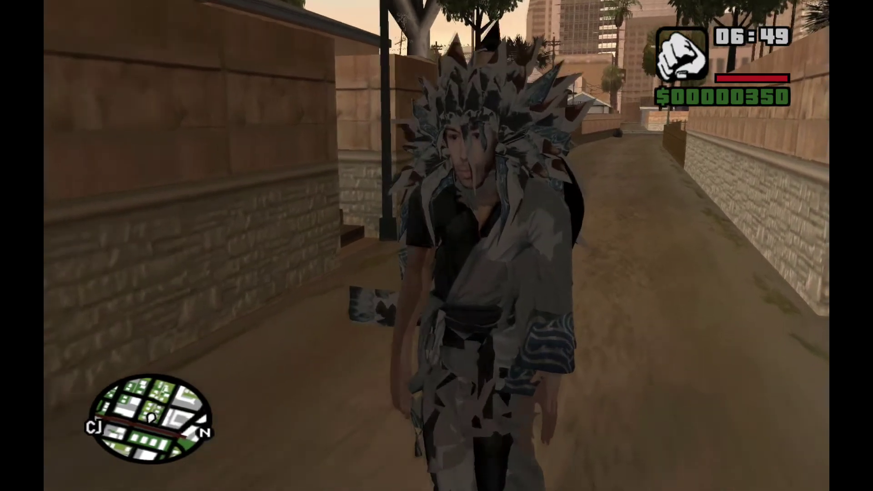
key(w)
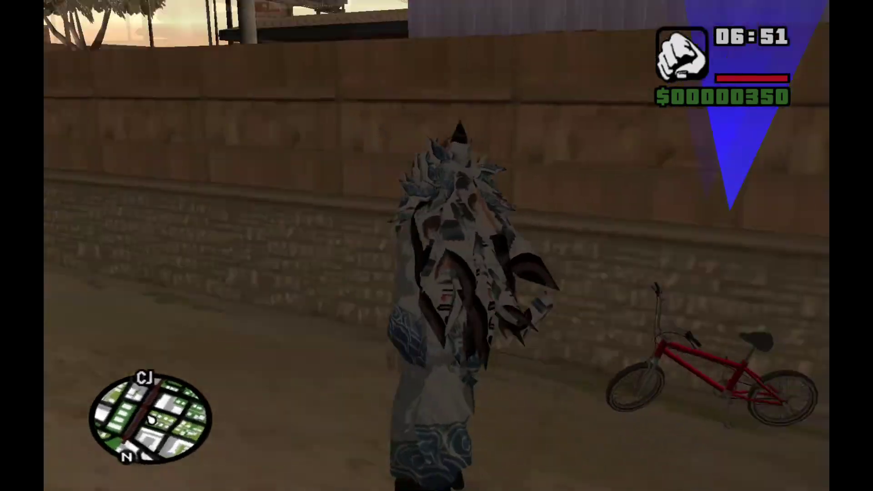
key(w)
key(w)
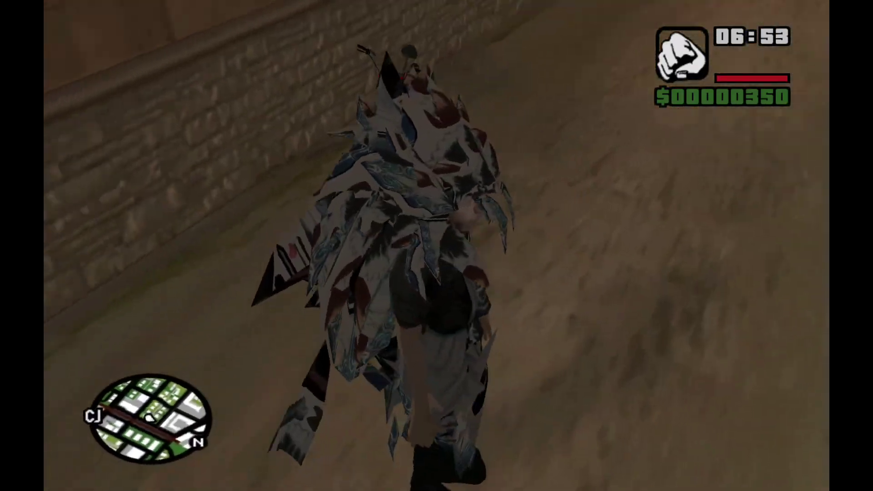
key(w)
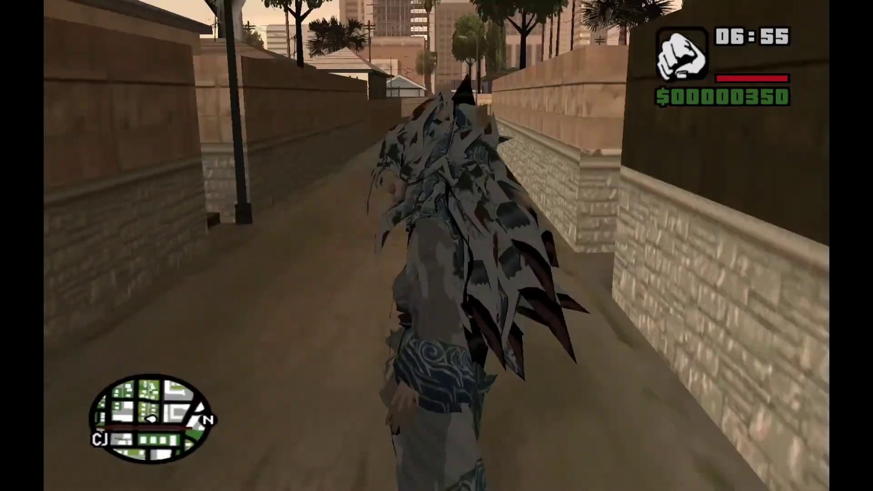
key(s)
key(f)
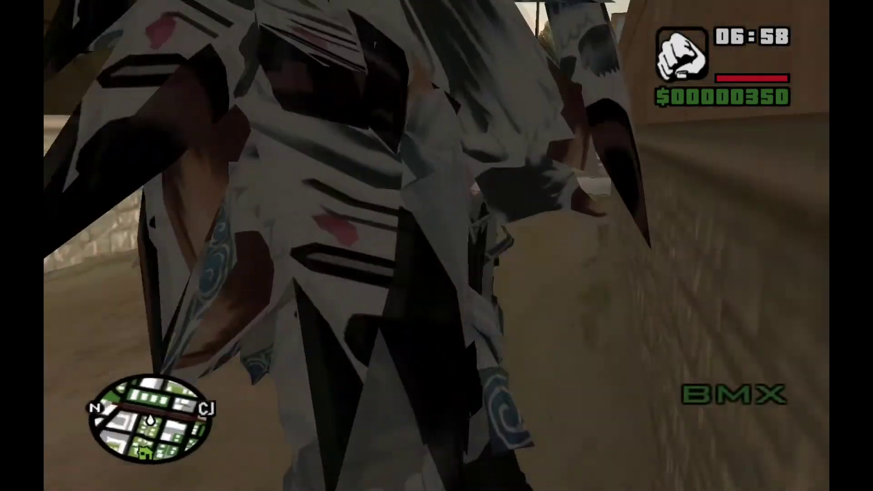
key(w)
key(w)
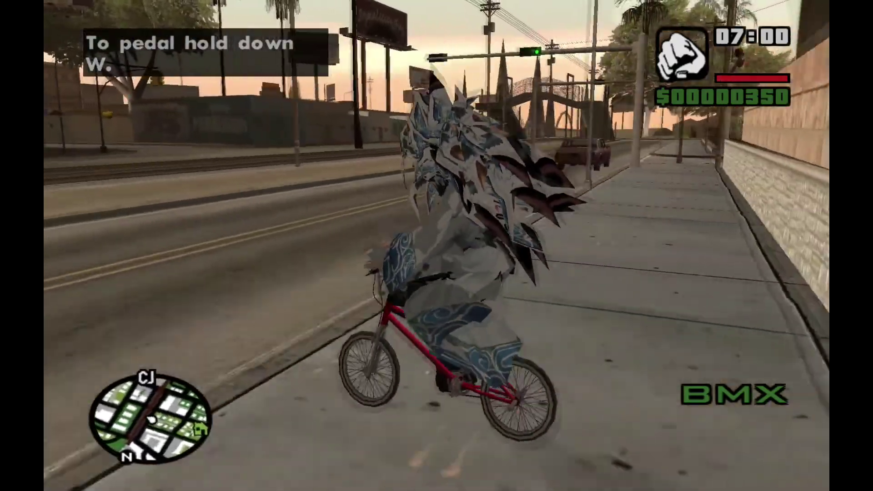
key(d)
key(w)
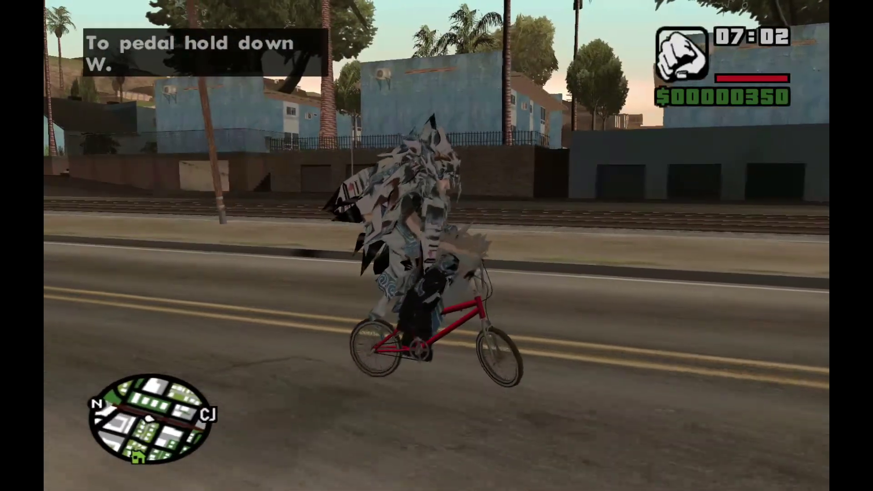
key(d)
key(w)
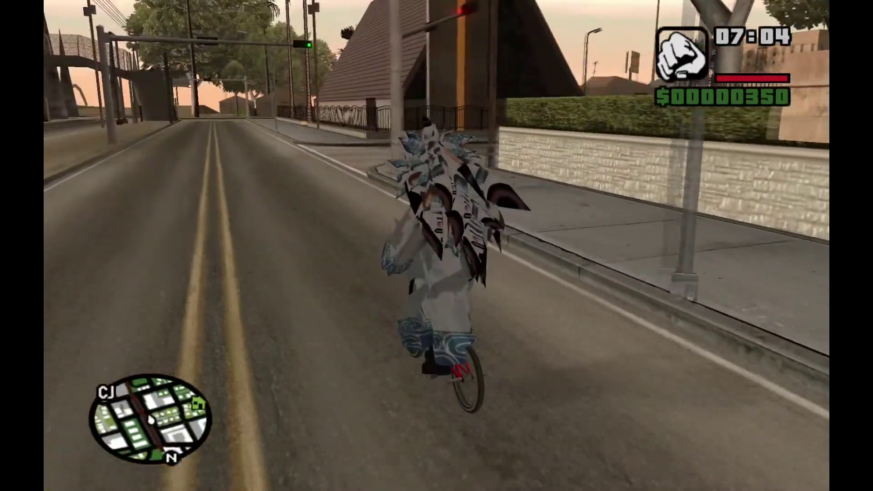
key(w)
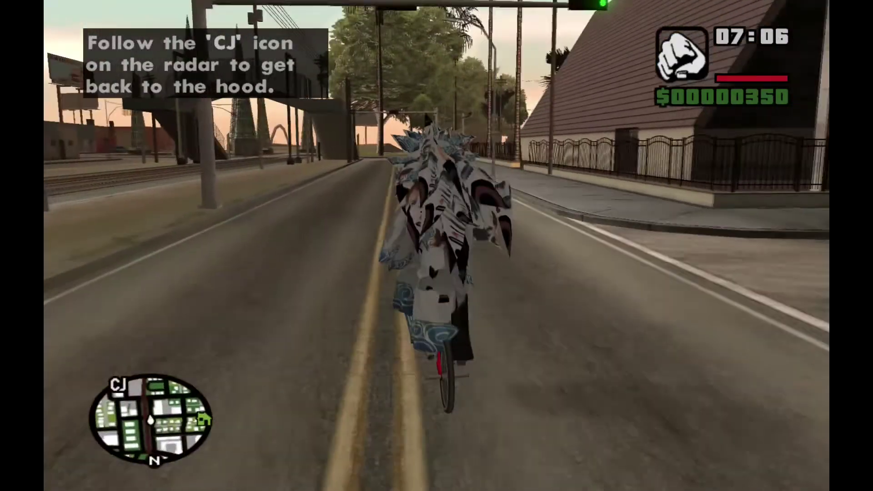
key(a)
key(w)
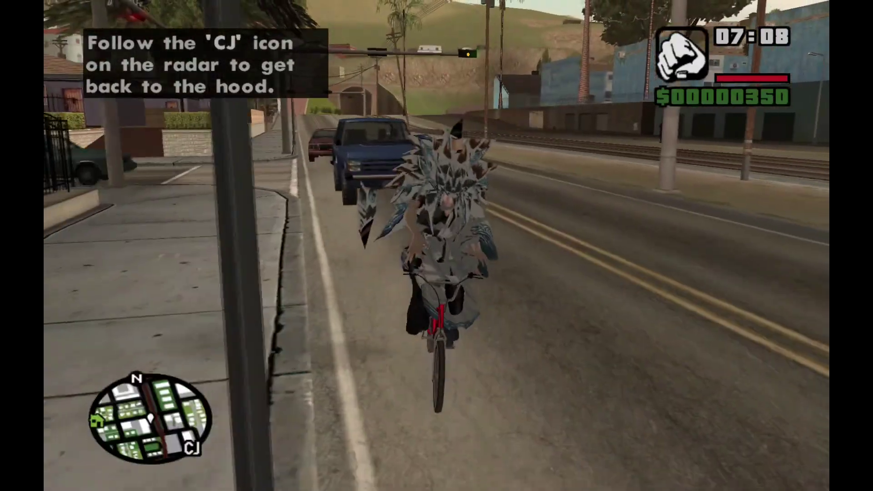
key(f)
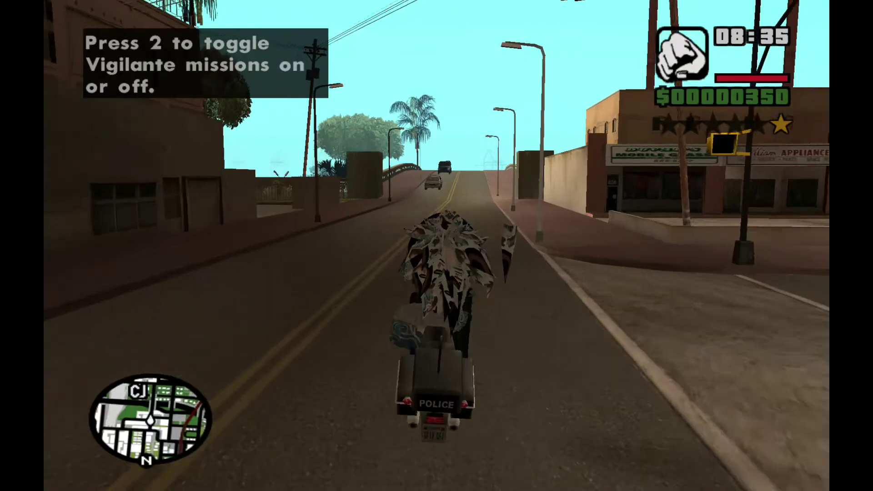
key(w)
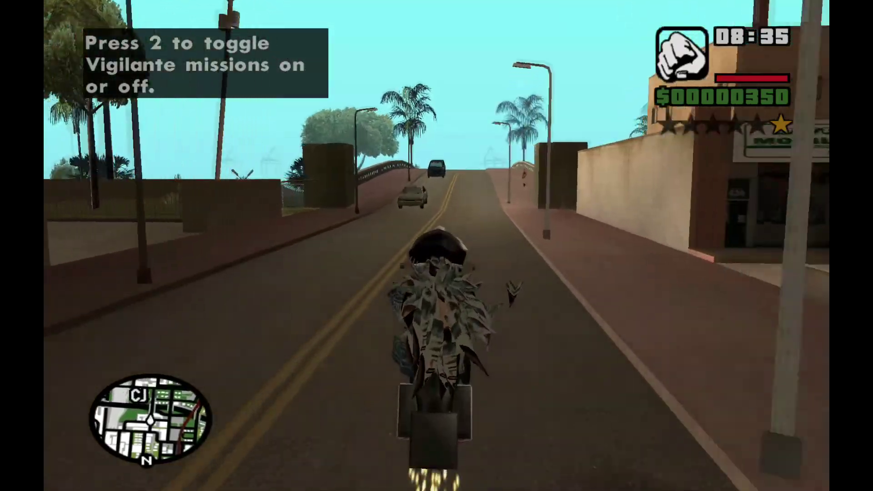